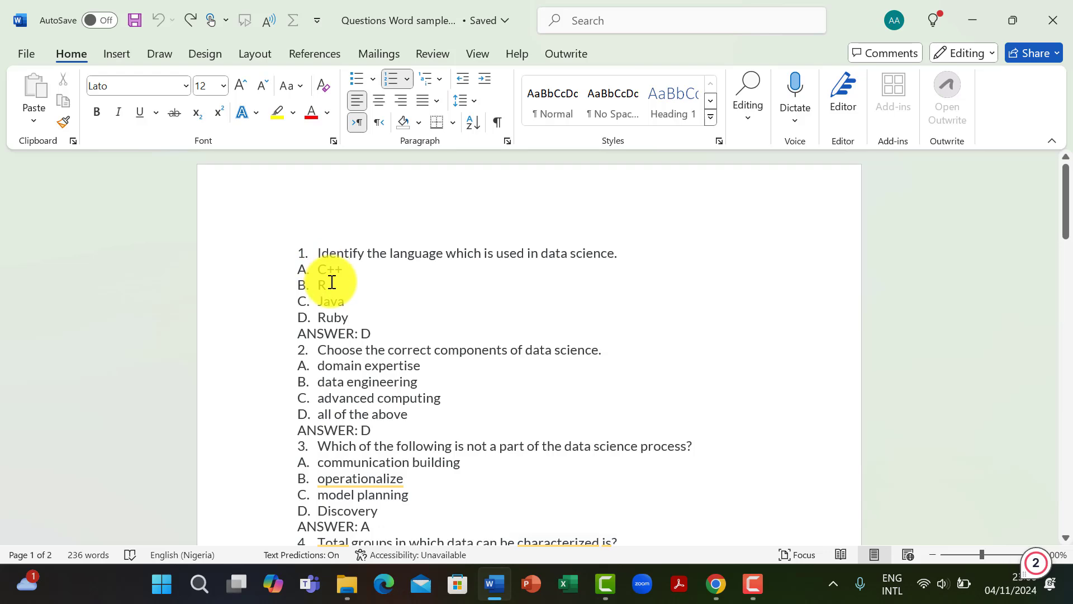
Look through the multiple-choice questions, their lettered options and answer lines from question 1 to question 7, and return to question 1.
key("Down")
key("Down")
key("Down")
key("Down")
key("Down")
key("Down")
key("Down")
key("Down")
key("Down")
key("Down")
key("Down")
key("Down")
key("Down")
key("Down")
key("Down")
key("Down")
key("Down")
key("Down")
key("Down")
key("Down")
key("Down")
key("Down")
key("Down")
key("Down")
key("Down")
key("Down")
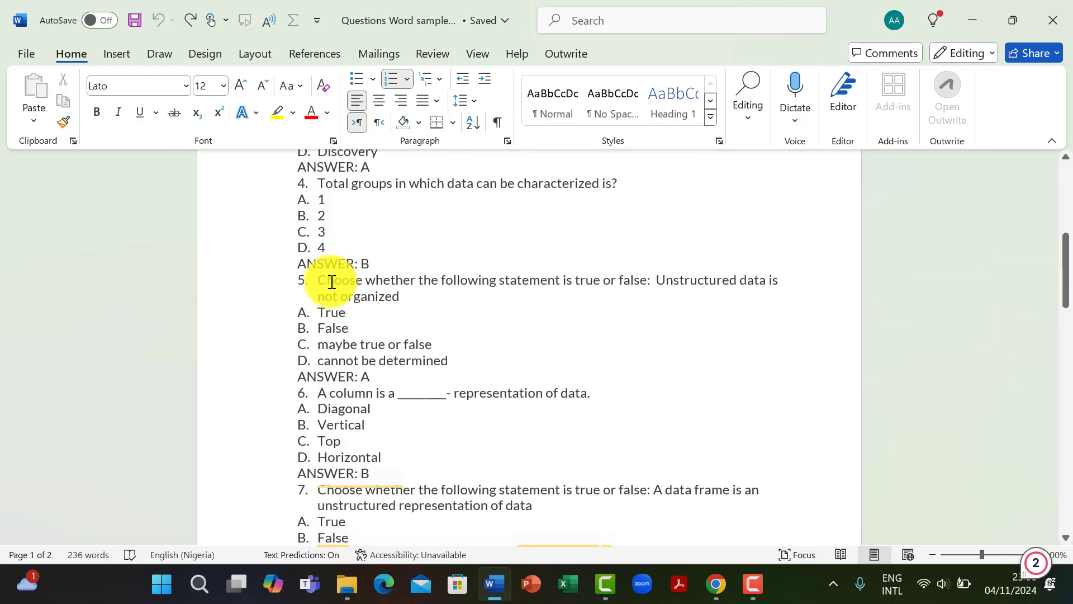
key("Up")
key("Up")
key("Up")
key("Up")
key("Up")
key("Up")
key("Up")
key("Up")
key("Up")
key("Up")
key("Up")
key("Up")
key("Up")
key("Up")
key("Up")
key("Up")
key("Up")
key("Up")
key("Up")
key("Up")
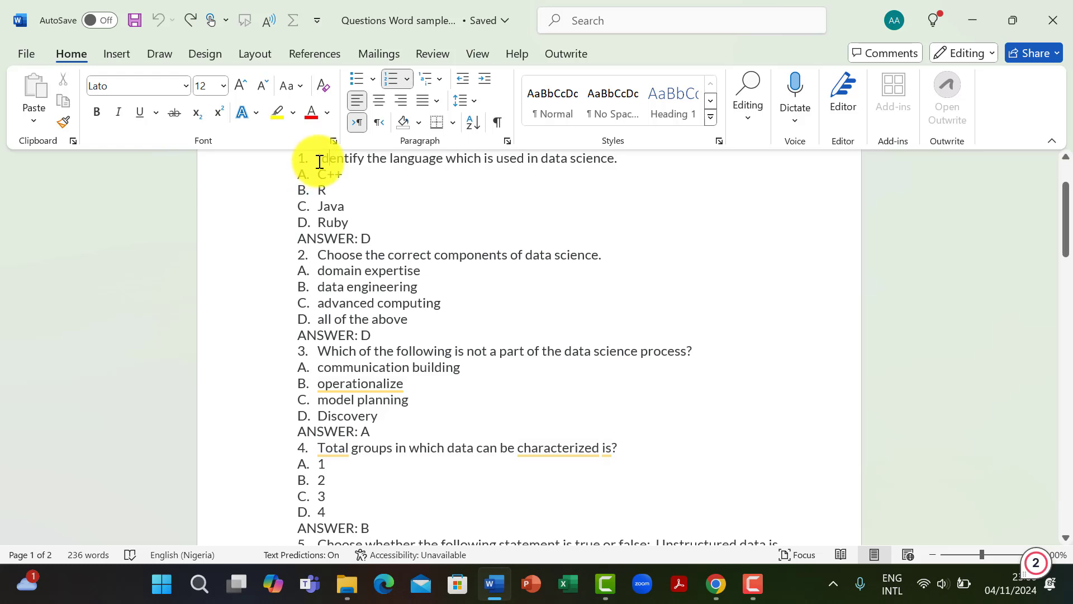
Examine the list numbering of the questions and the lettering of question 1's options from C++ to Ruby.
left_click(301, 161)
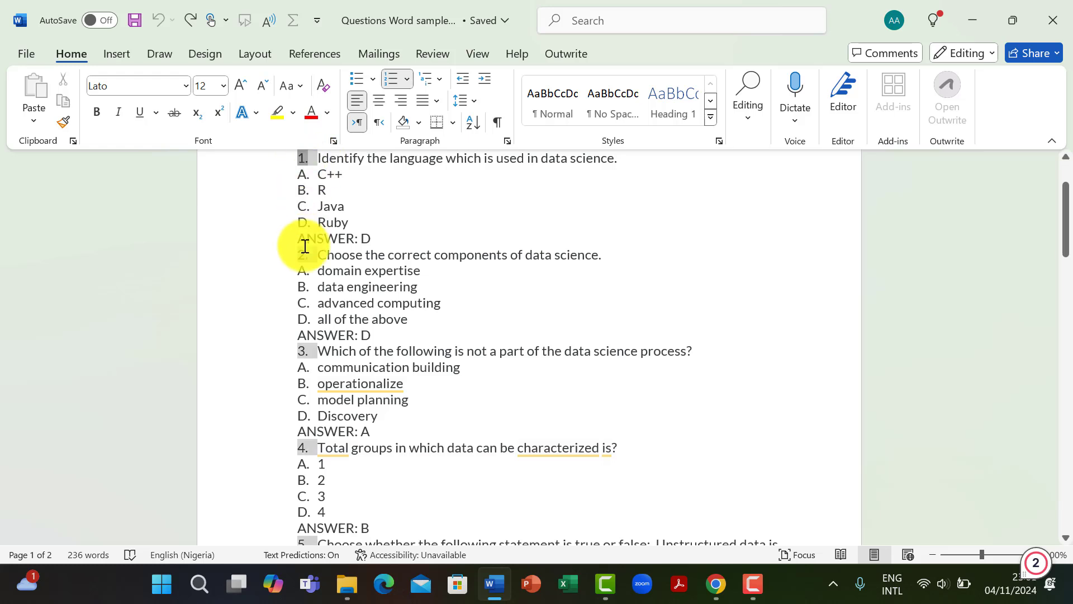
left_click(298, 176)
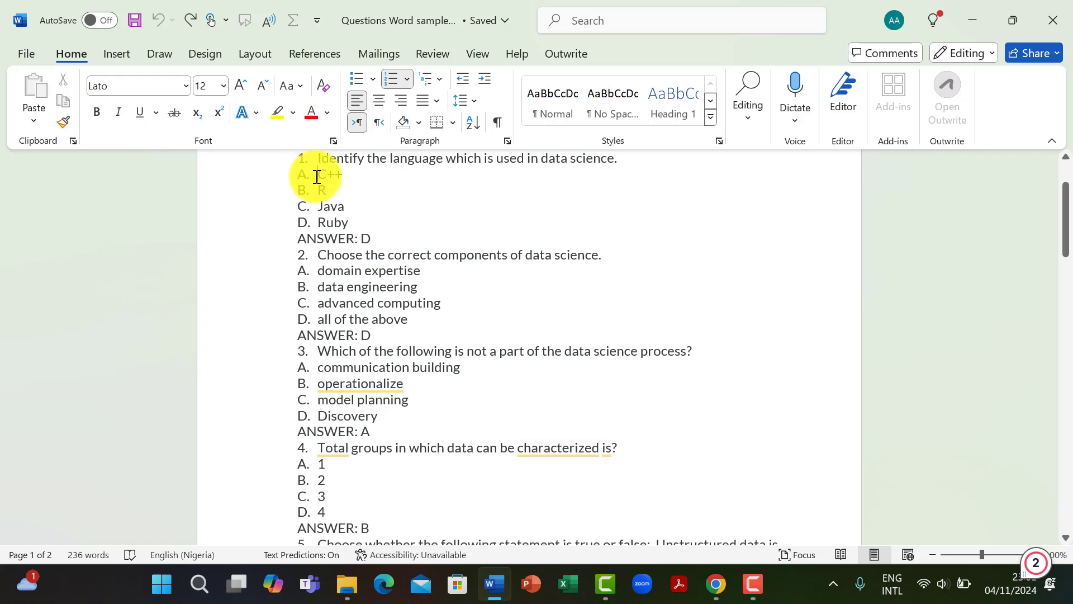
left_click_drag(316, 176, 353, 223)
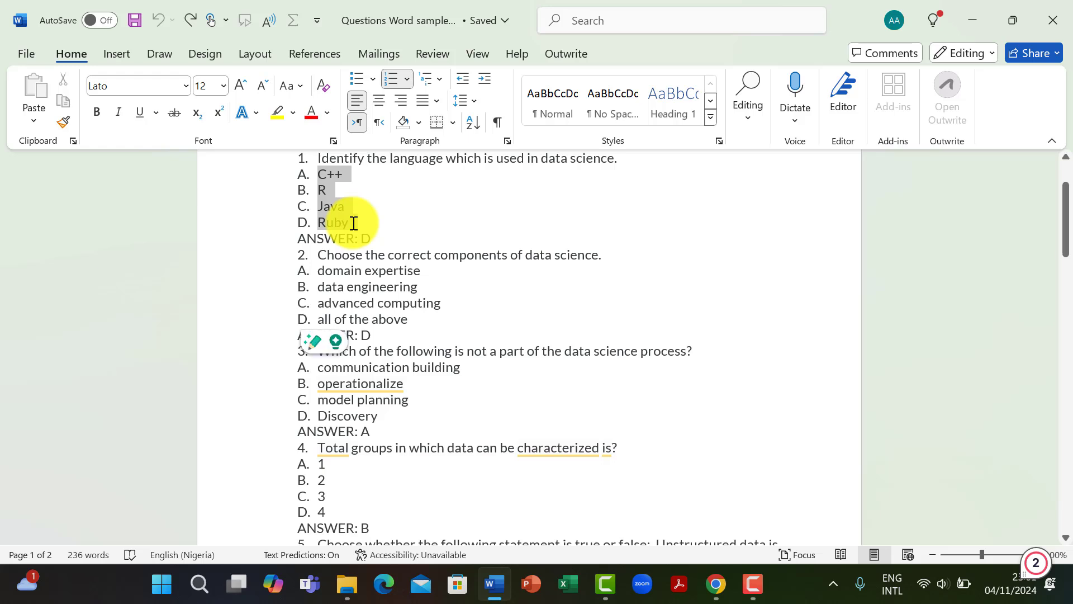
left_click(321, 177)
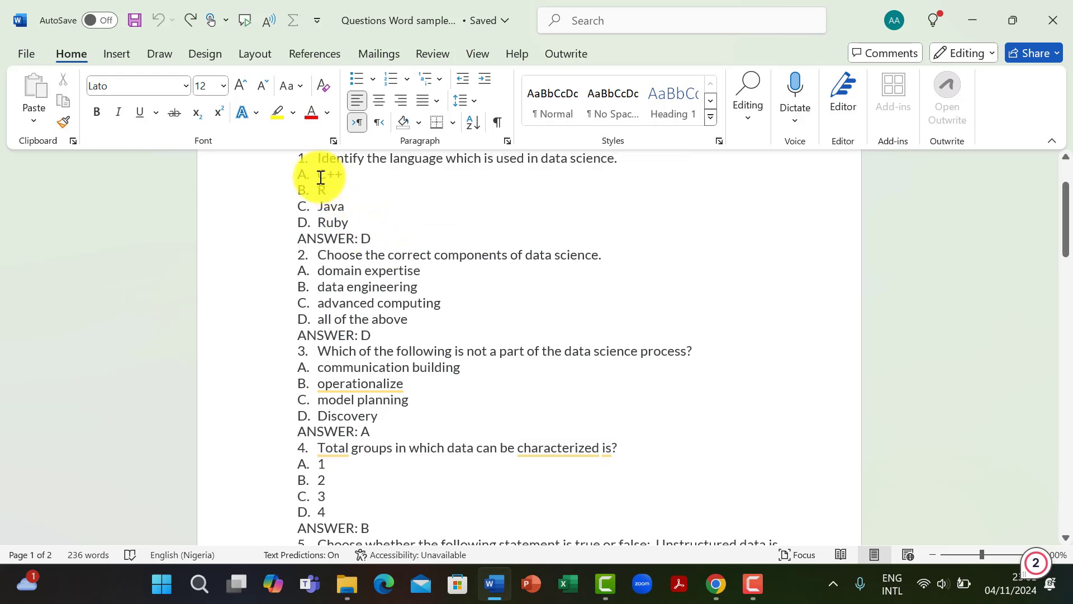
Apply the A. B. C. numbering format to question 1's four options, C++ to Ruby.
left_click_drag(321, 177, 354, 220)
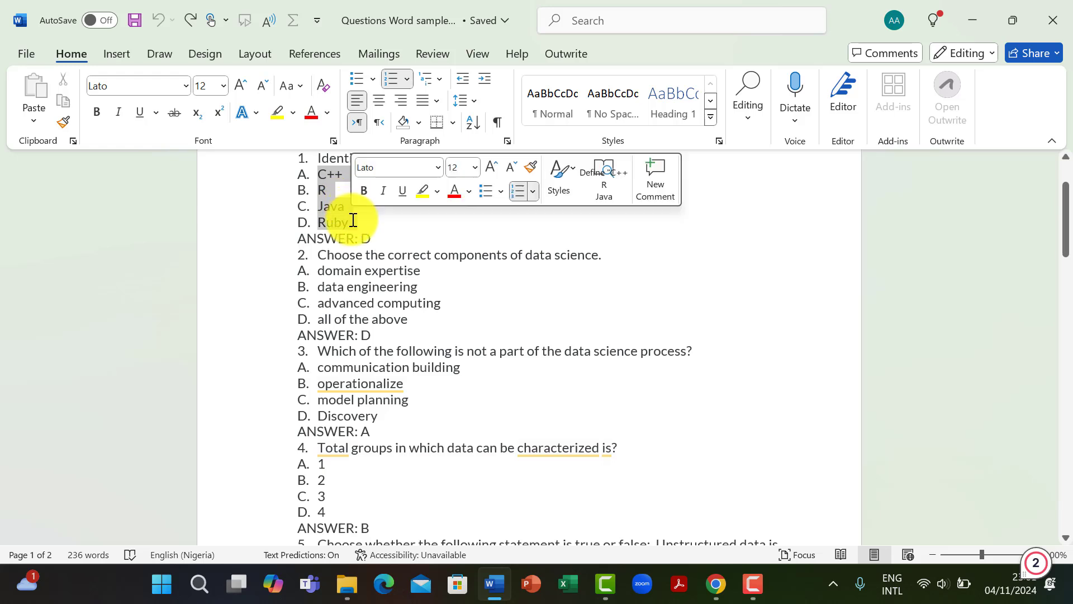
left_click(402, 78)
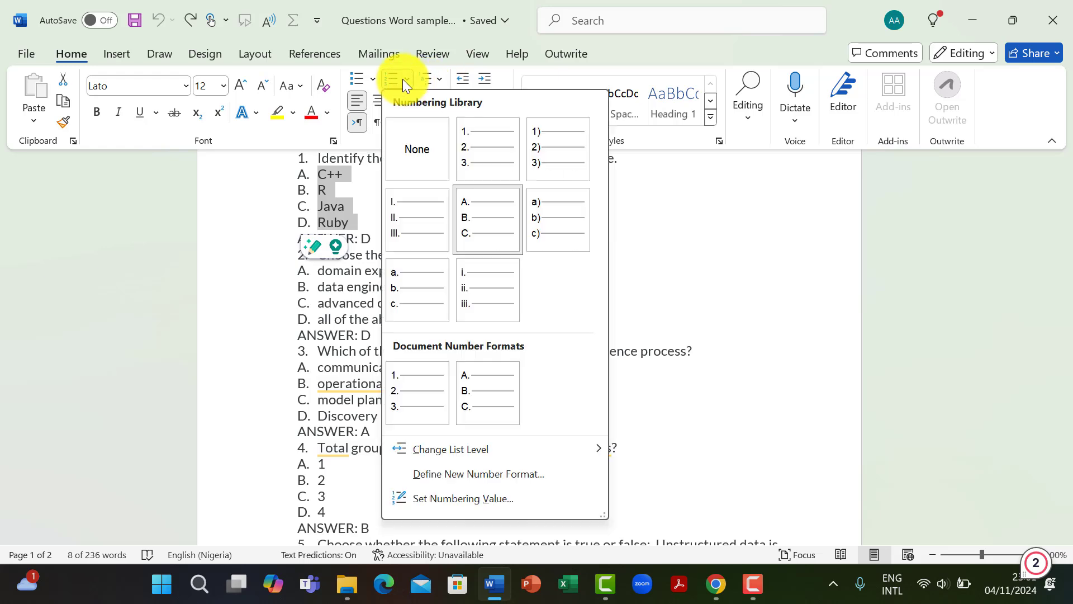
left_click(480, 225)
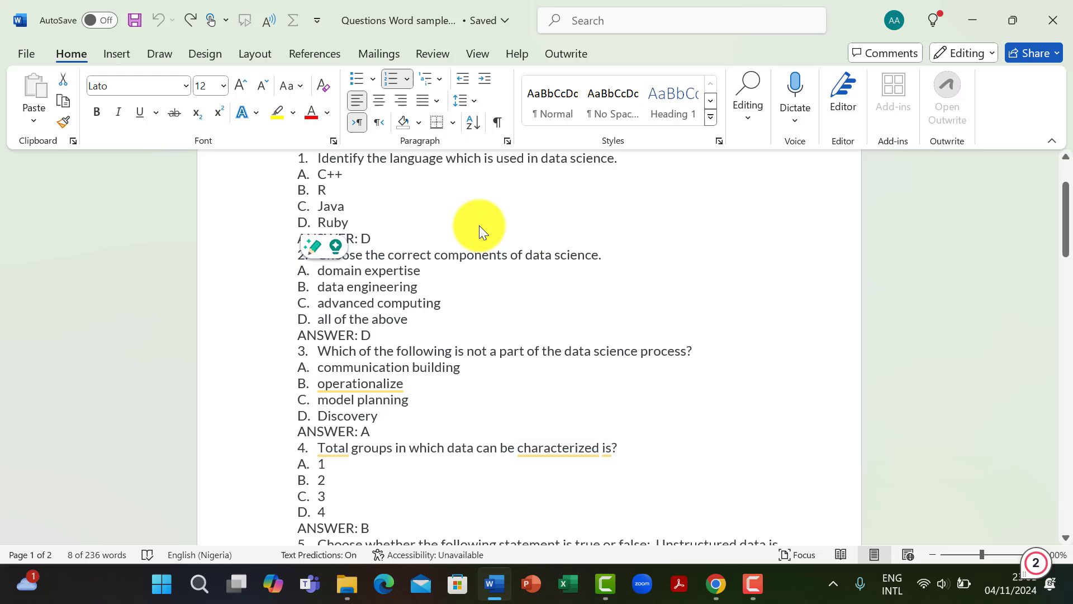
left_click(375, 304)
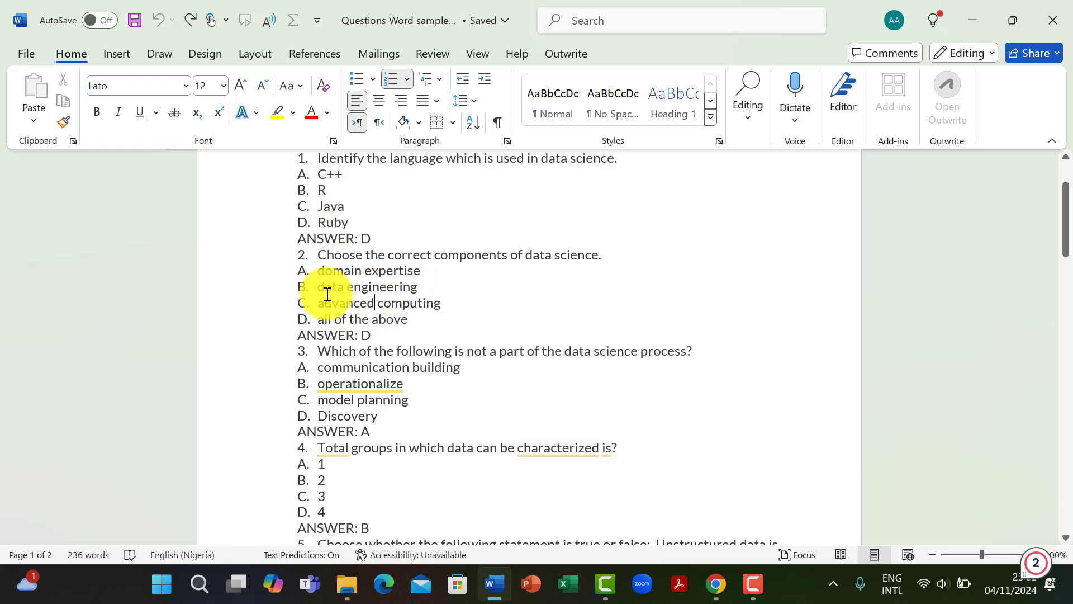
Examine the format of the ANSWER line under question 1, including the capital letters, colon and space before the option letter.
left_click(301, 239)
left_click_drag(301, 240, 371, 236)
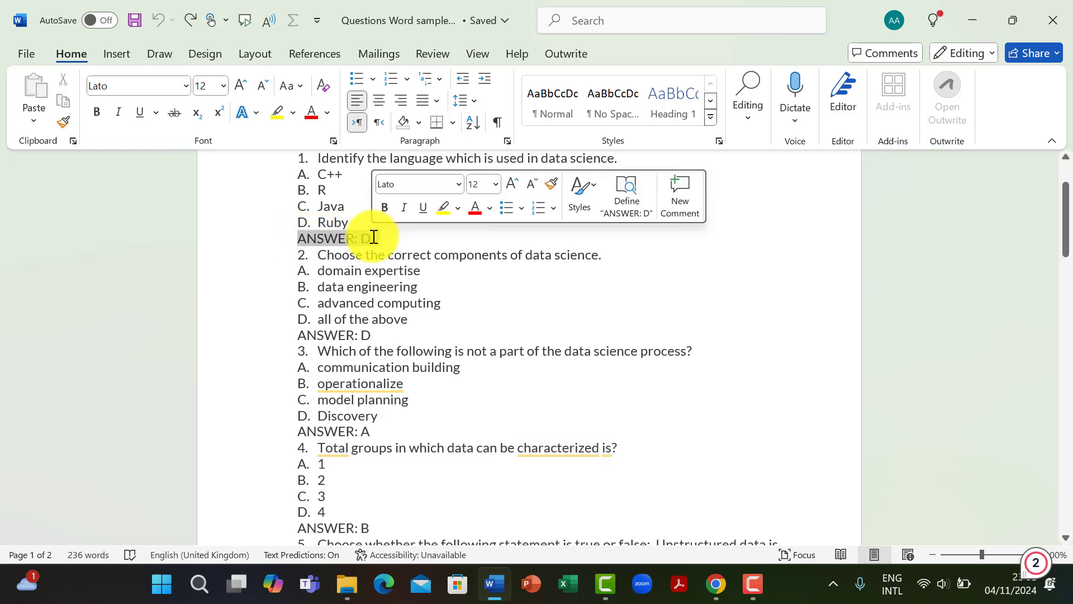
left_click(361, 238)
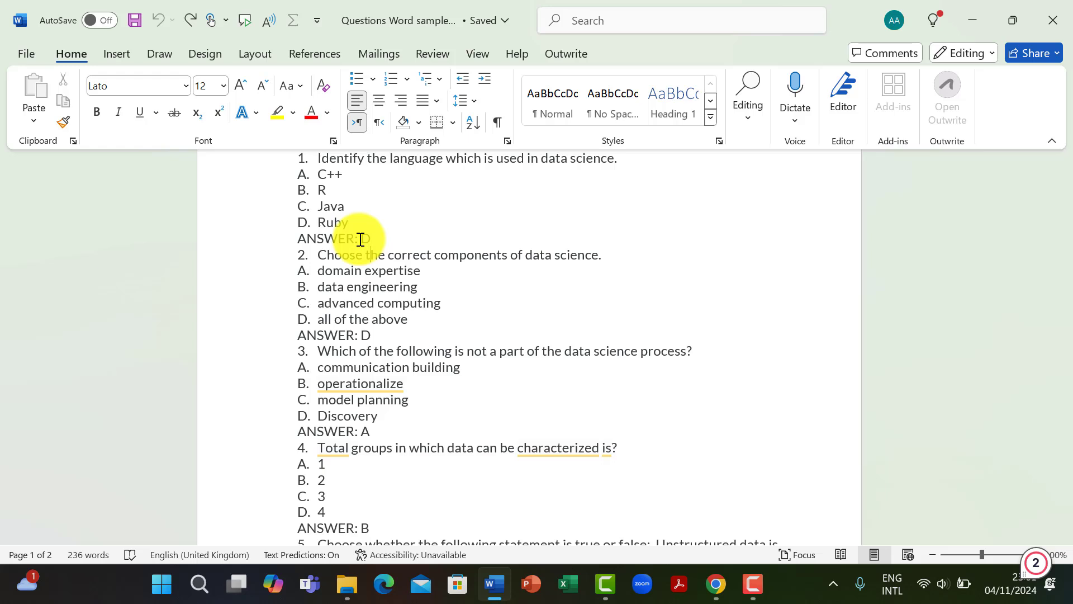
key("Up")
key("Up")
key("Up")
key("Up")
key("Up")
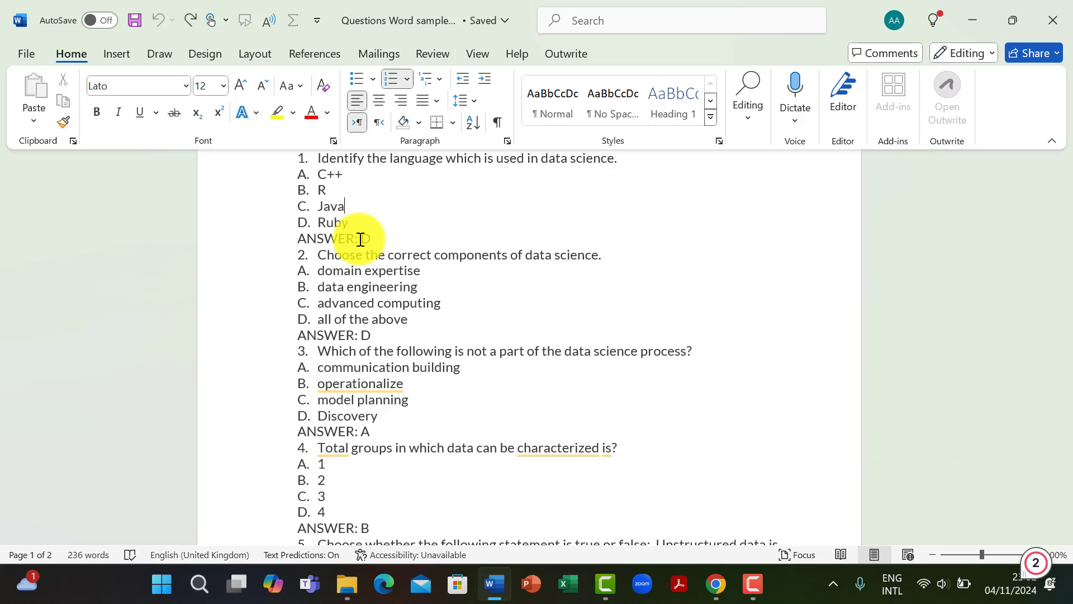
left_click(361, 240)
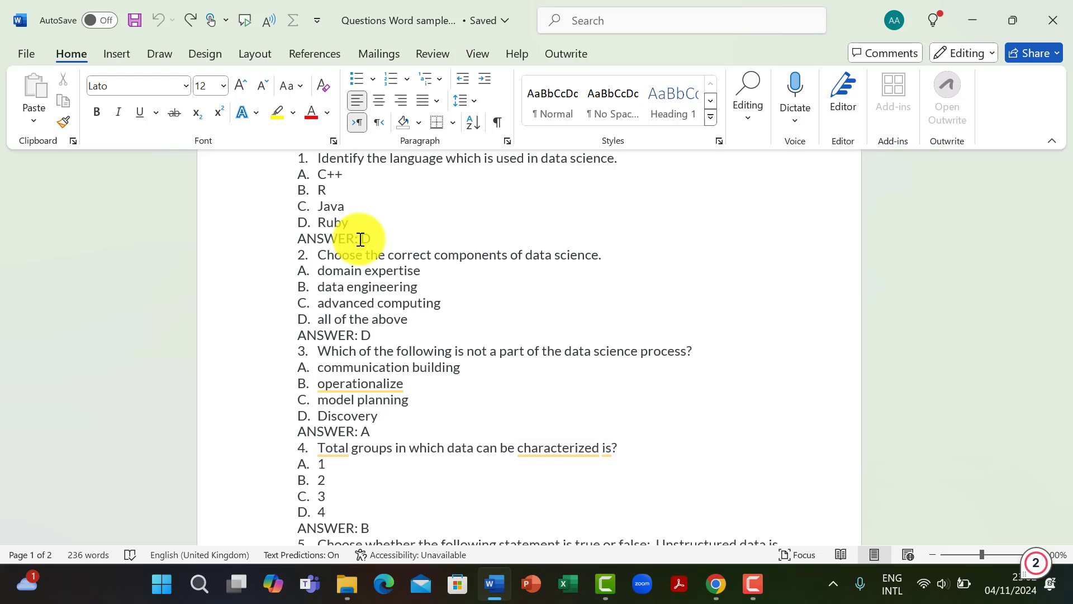
left_click_drag(300, 241, 369, 251)
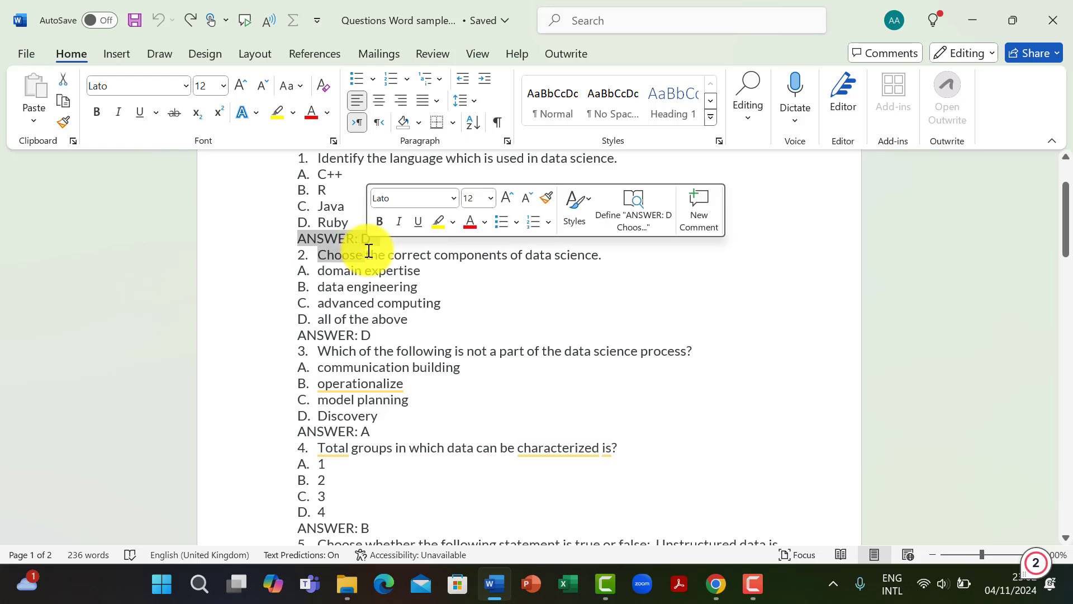
left_click(396, 275)
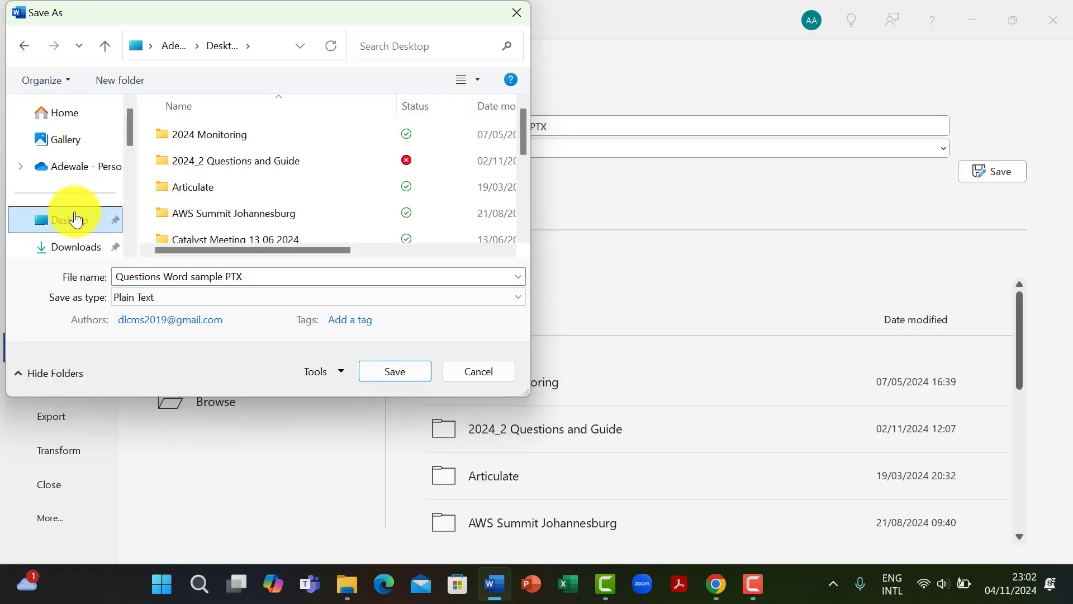
Choose Desktop as the save location and name the file Questions Word Sample in PTX.
left_click(72, 219)
left_click(252, 274)
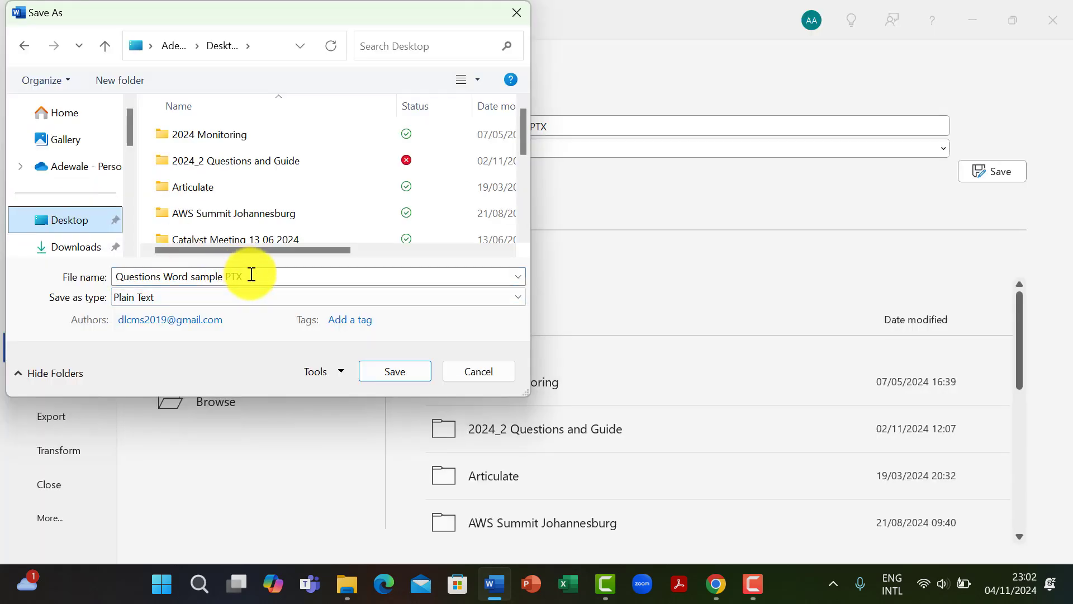
left_click(252, 274)
left_click(251, 274)
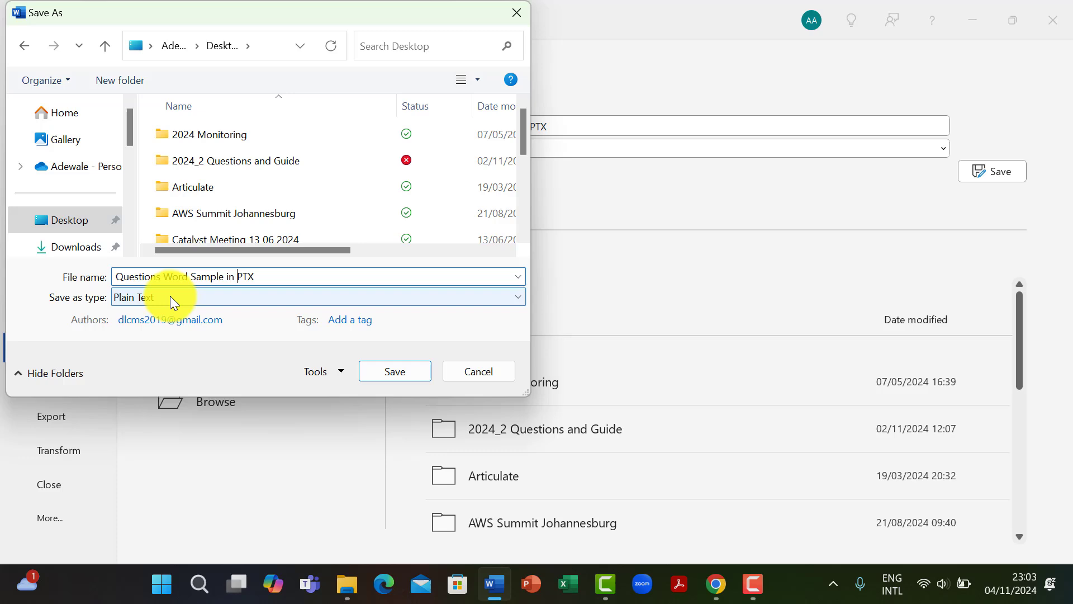
Set the file type to Plain Text and save the document.
left_click(170, 296)
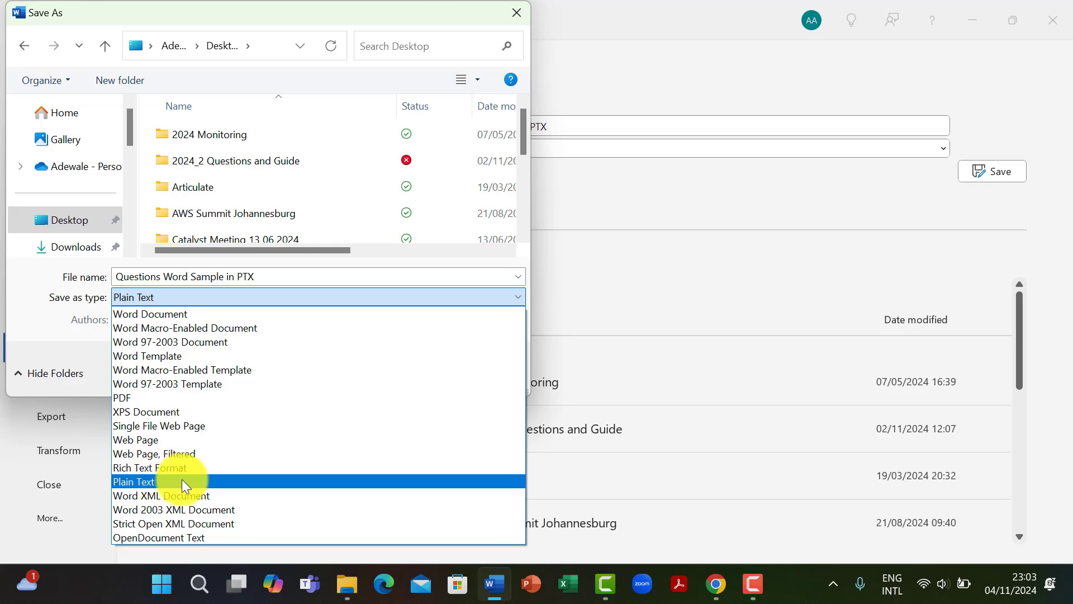
left_click(174, 313)
left_click(206, 297)
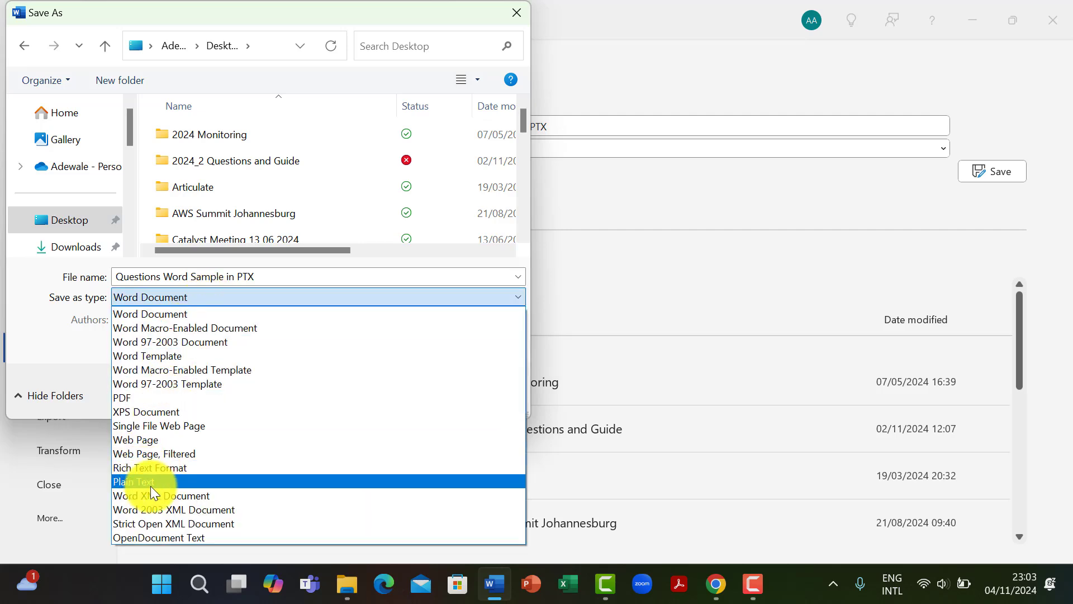
left_click(153, 482)
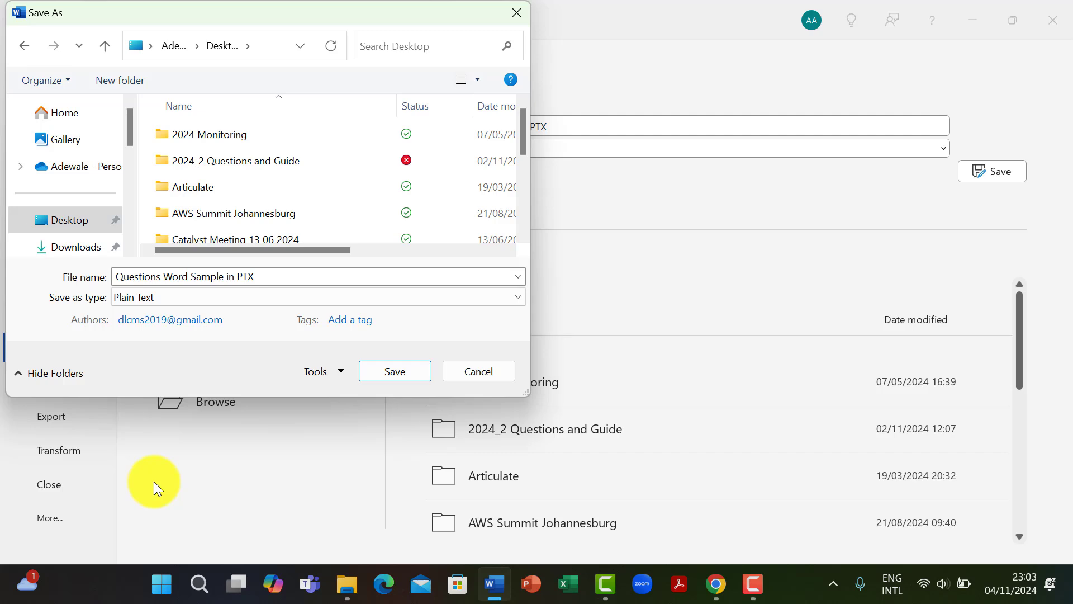
left_click(390, 371)
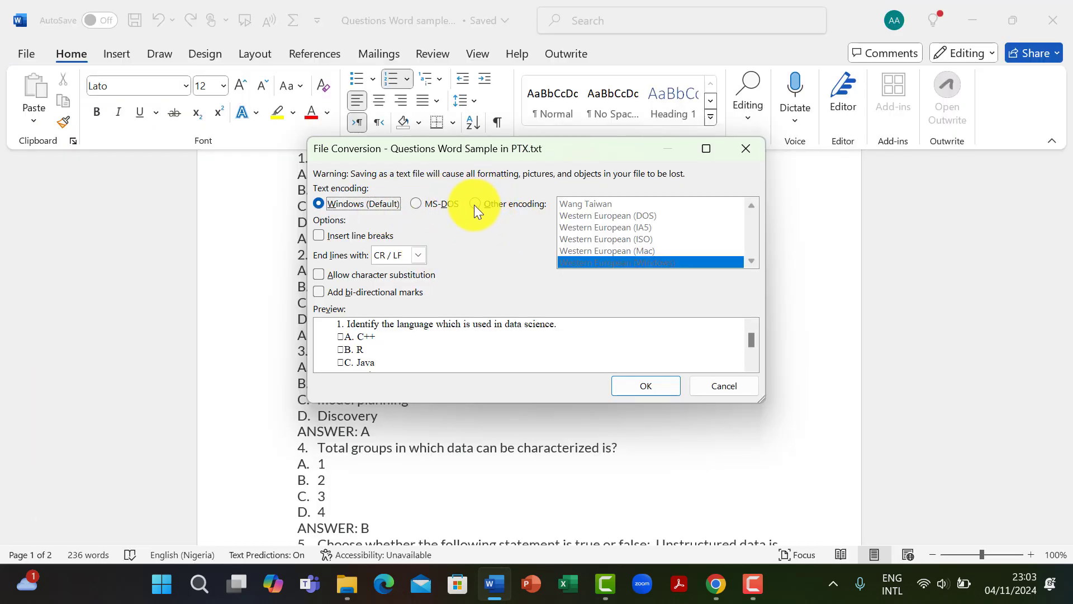
Set the text encoding to Unicode (UTF-8) under other encodings and confirm the file conversion.
left_click(475, 203)
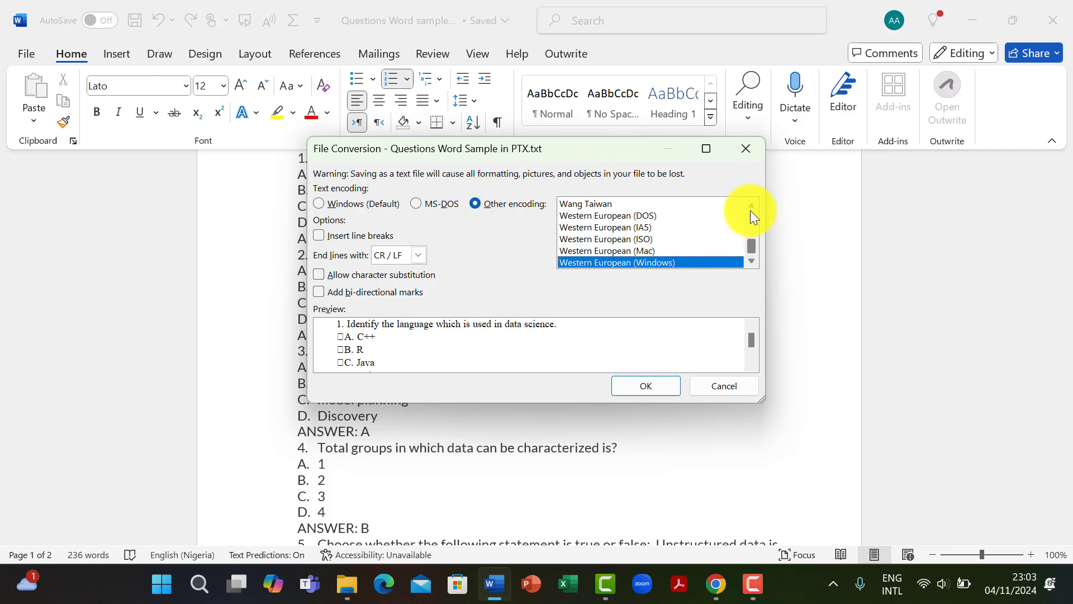
scroll(750, 203, "up", 5)
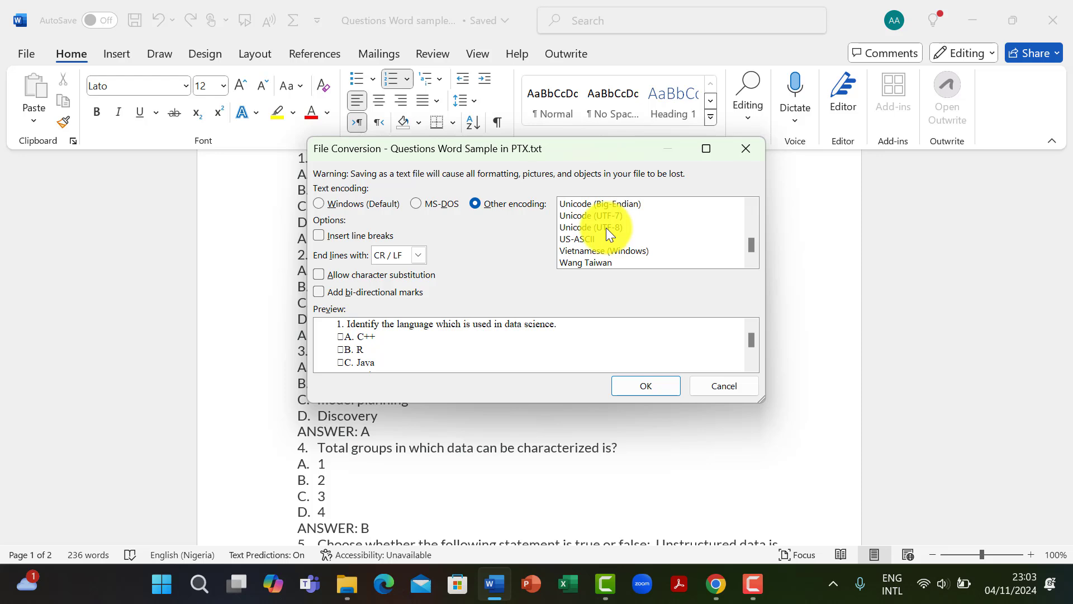
left_click(582, 229)
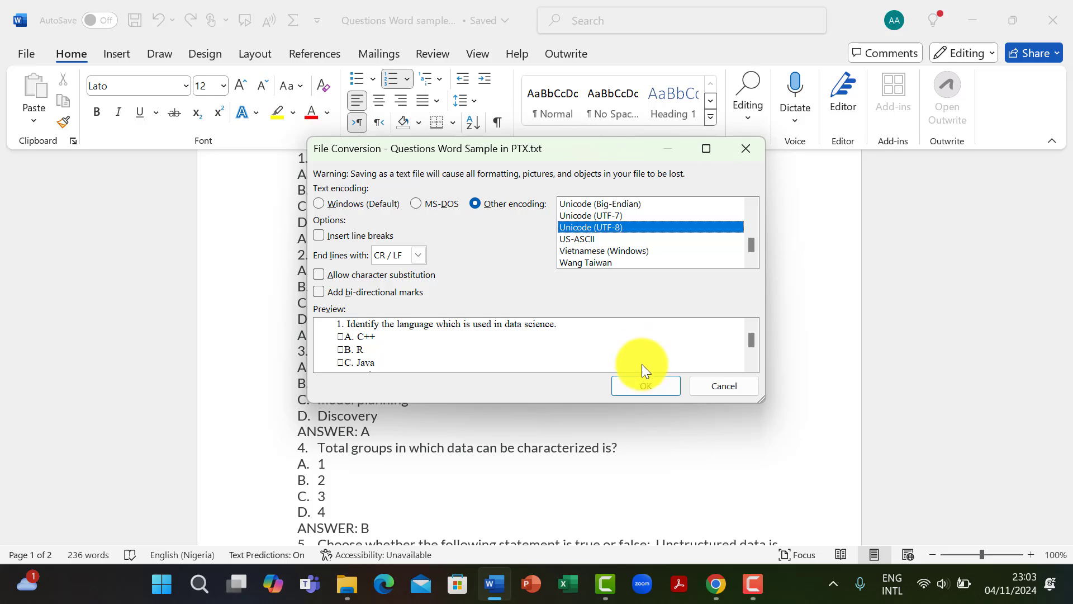
left_click(650, 384)
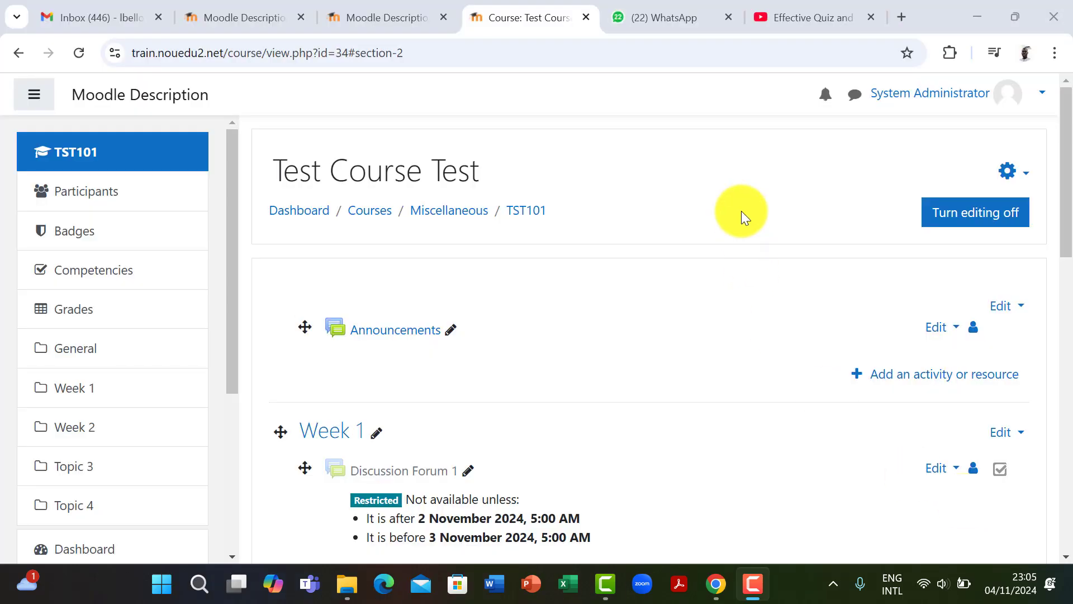
Switch to Moodle in Chrome, review the weekly sections of Test Course Test, and open the full course administration page.
left_click(742, 212)
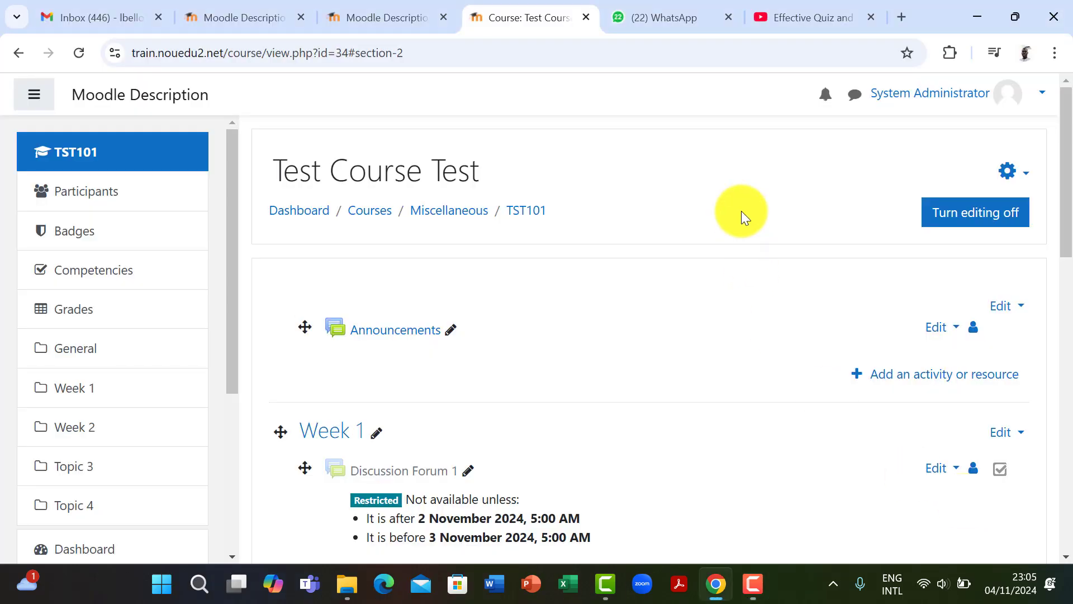
scroll(802, 173, "down", 6)
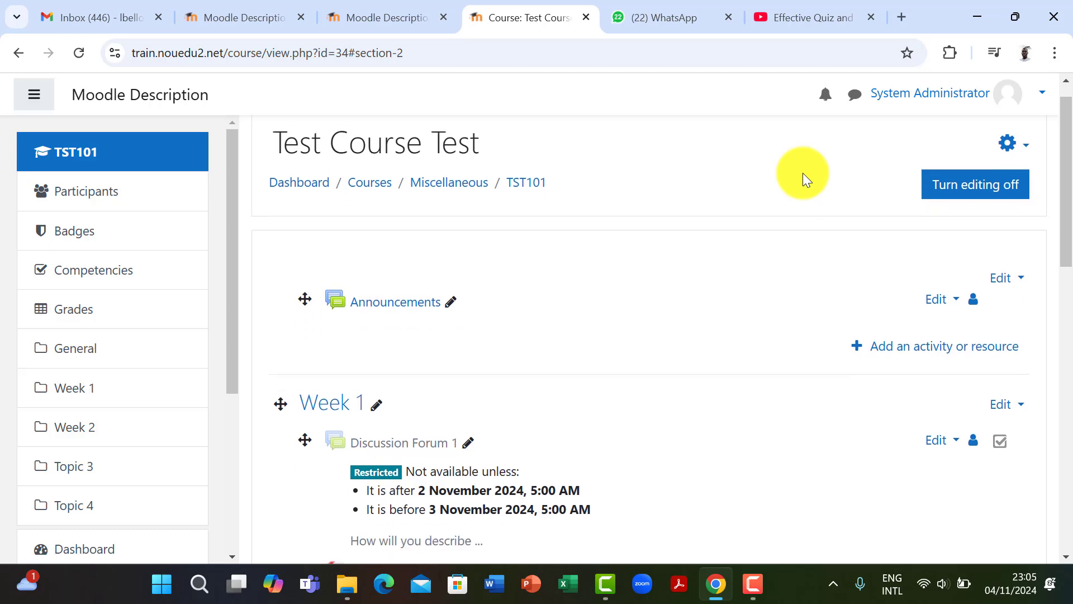
scroll(803, 173, "down", 4)
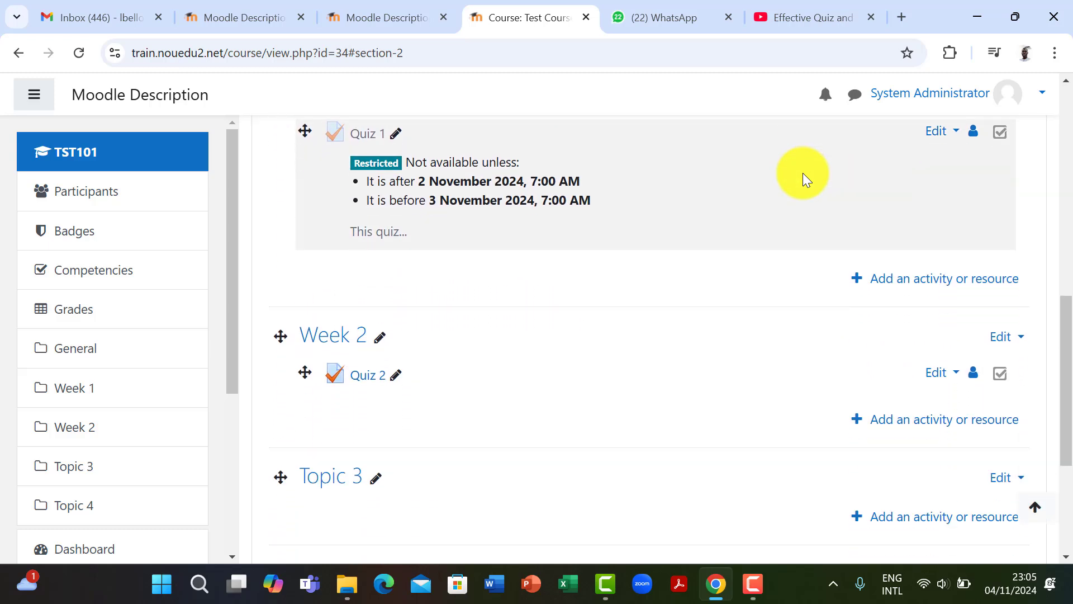
scroll(803, 173, "up", 2)
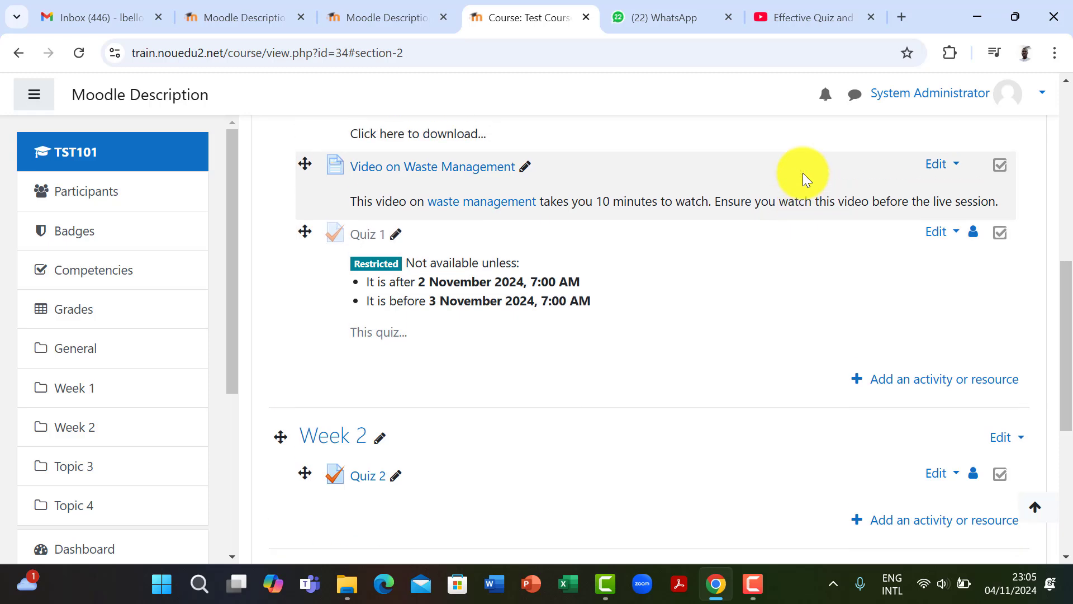
scroll(802, 173, "down", 1)
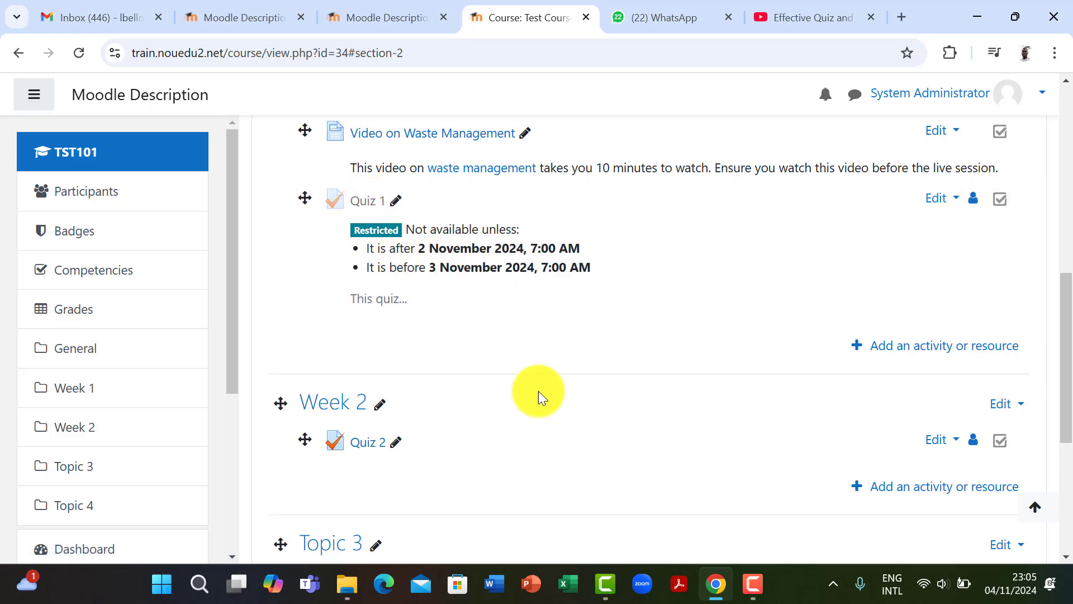
scroll(521, 349, "down", 2)
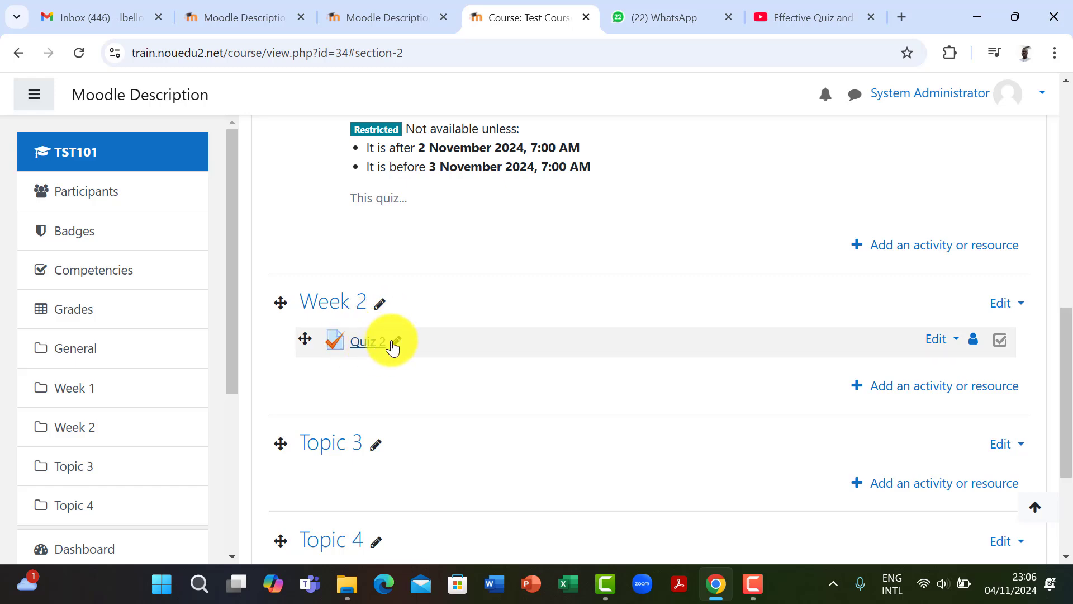
scroll(542, 239, "up", 10)
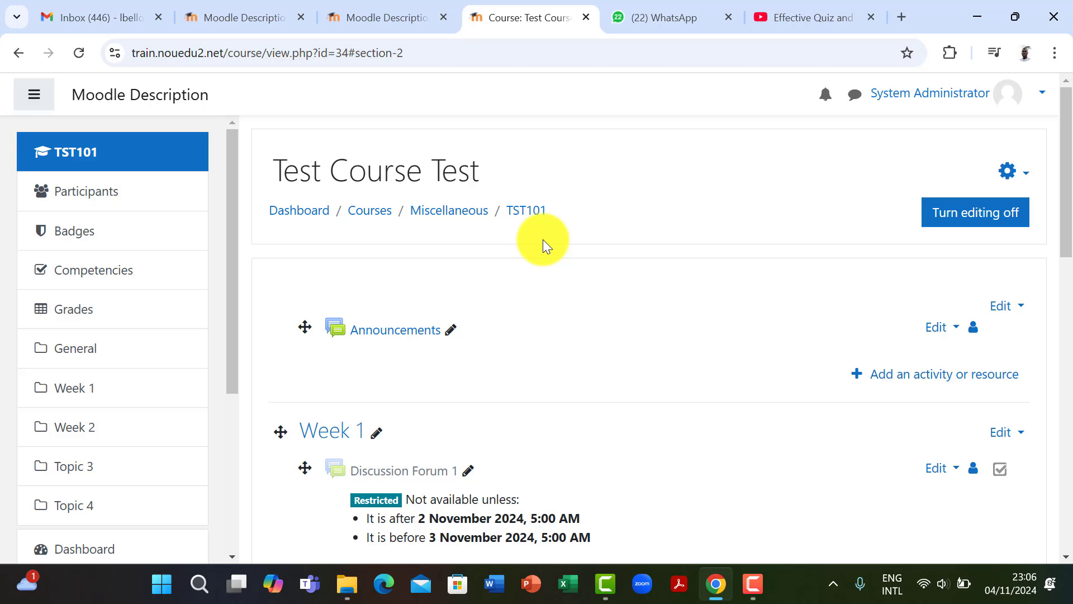
left_click(1023, 175)
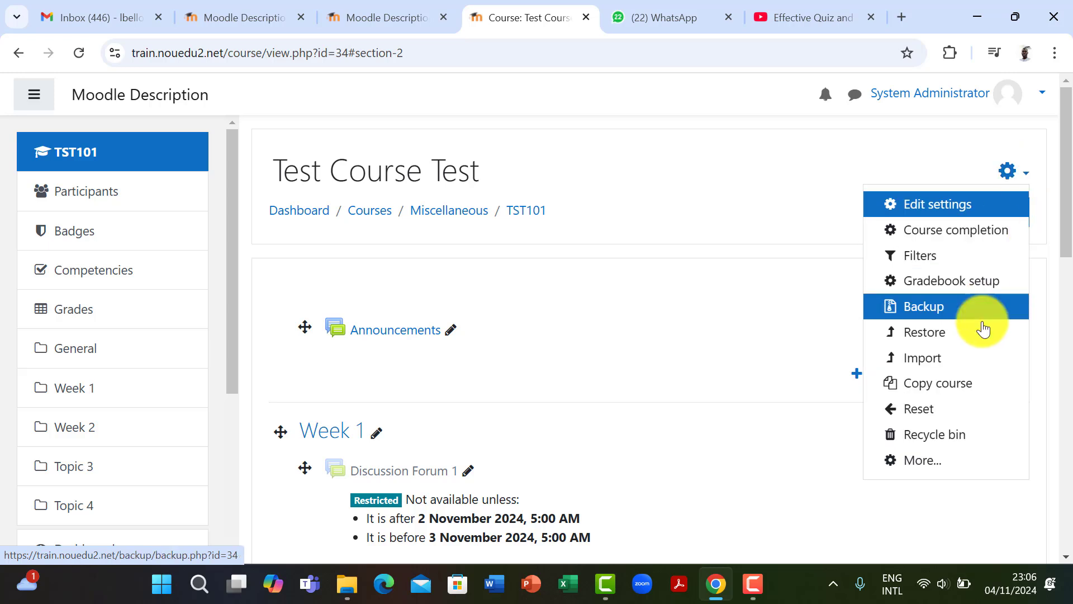
left_click(917, 461)
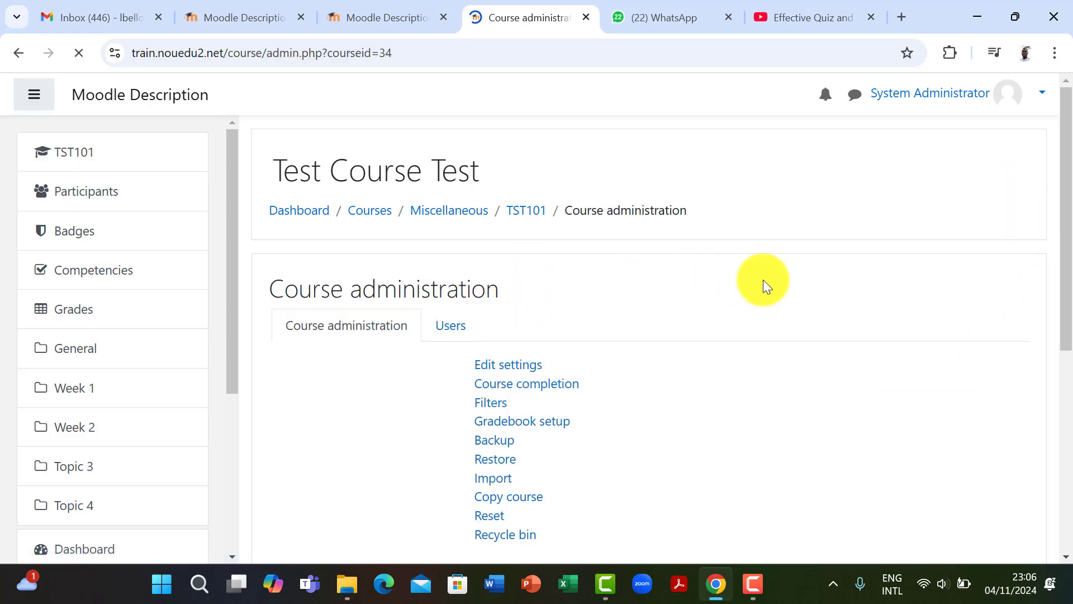
Open the course's question bank from the course administration page and go to its categories.
scroll(796, 282, "down", 10)
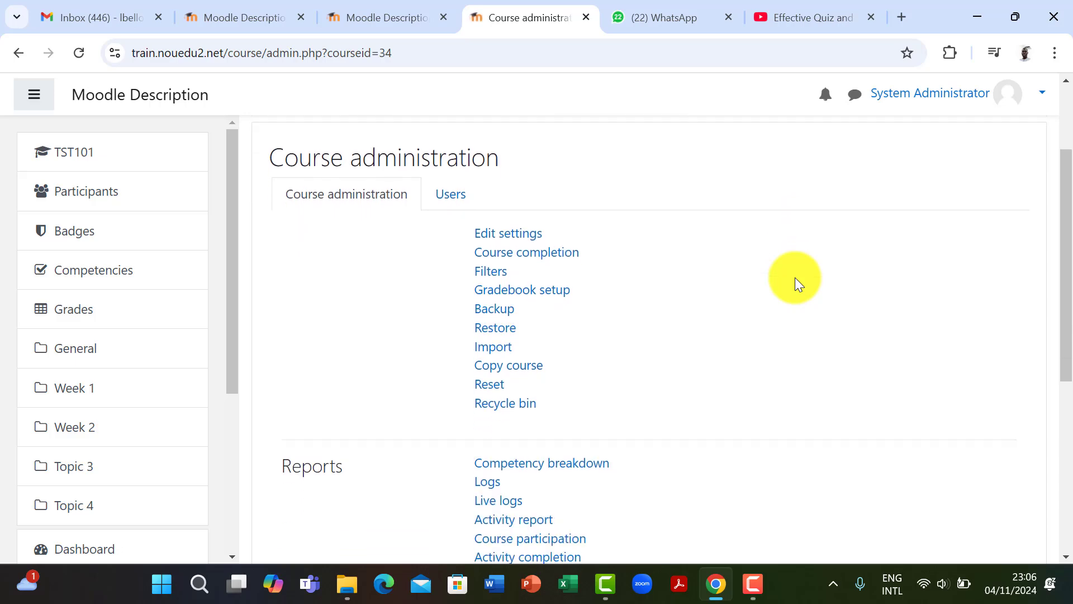
scroll(795, 277, "down", 1)
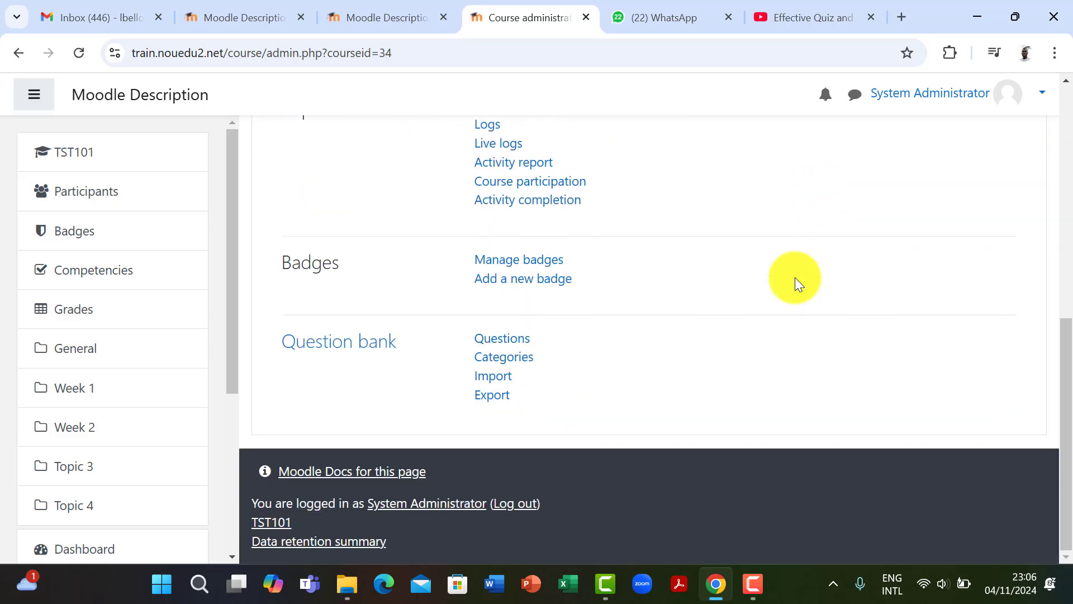
left_click(502, 341)
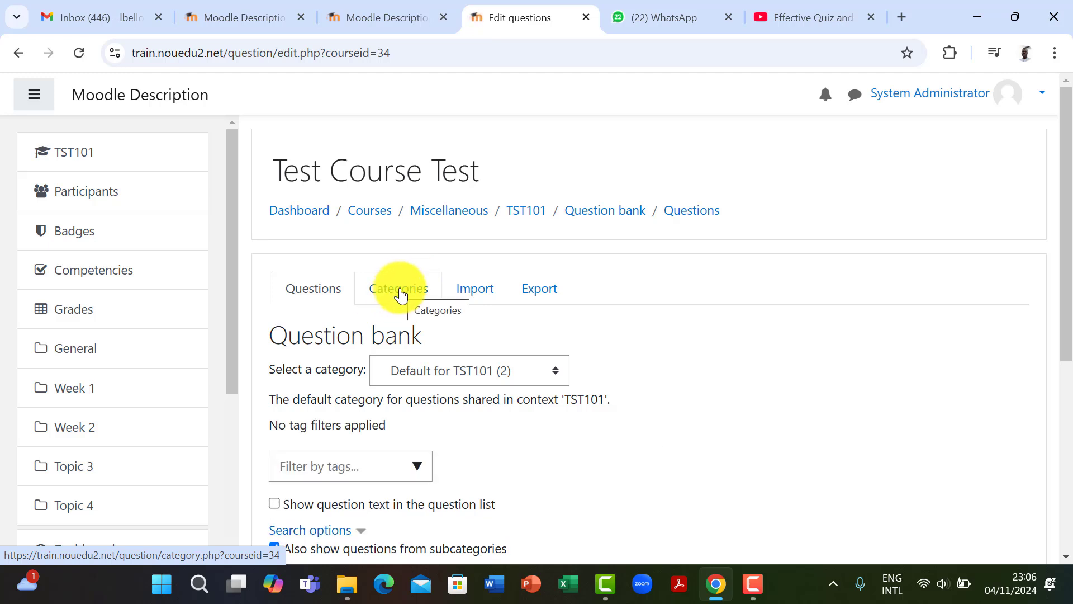
left_click(400, 291)
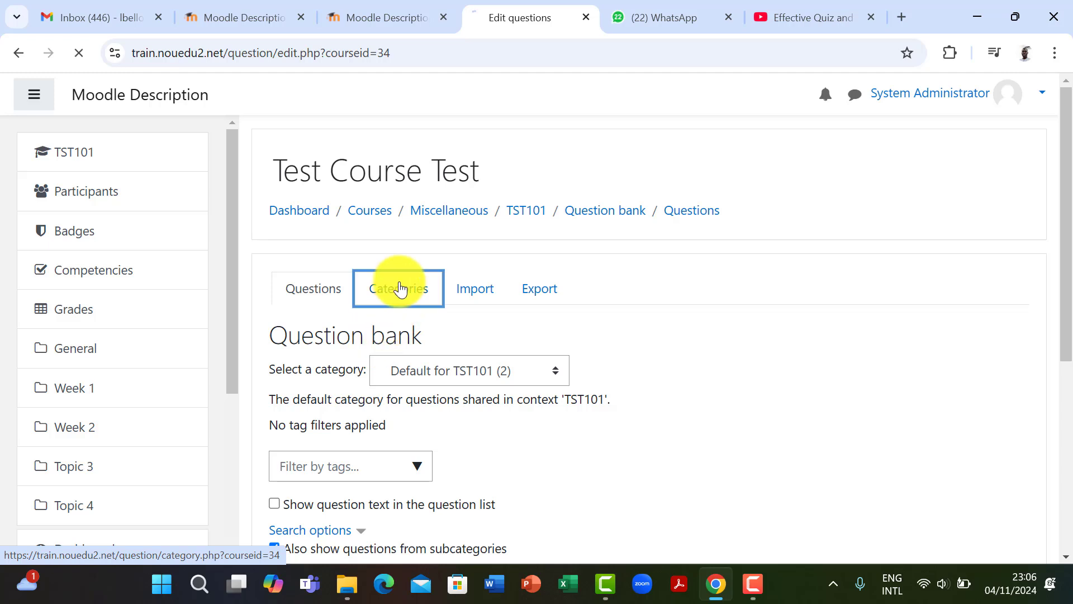
Add a question category named Test Course 1 under the parent category Default for TST101.
scroll(824, 289, "down", 2)
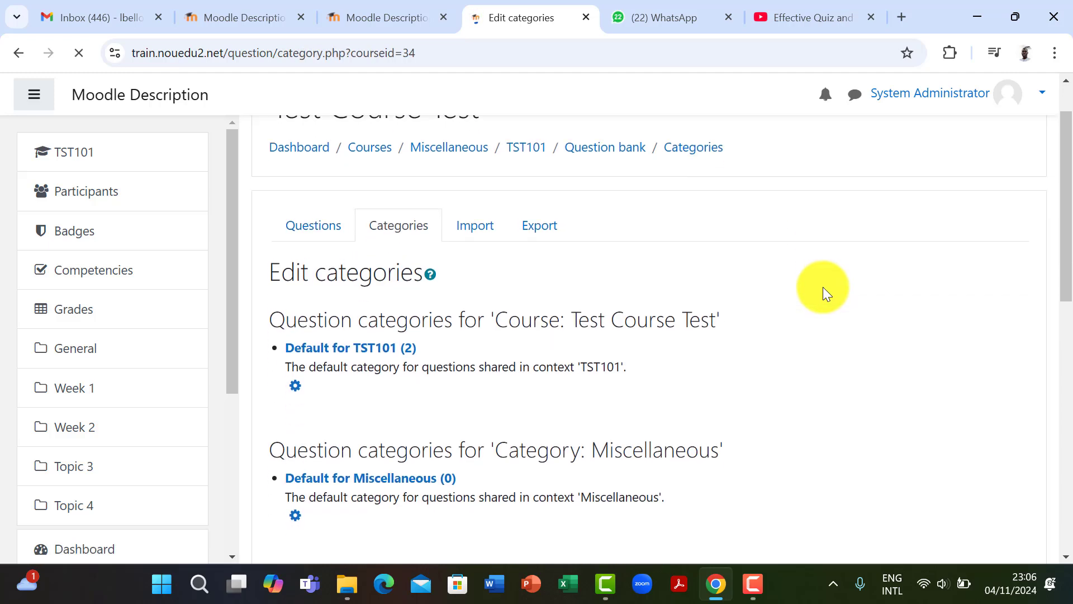
scroll(823, 286, "down", 8)
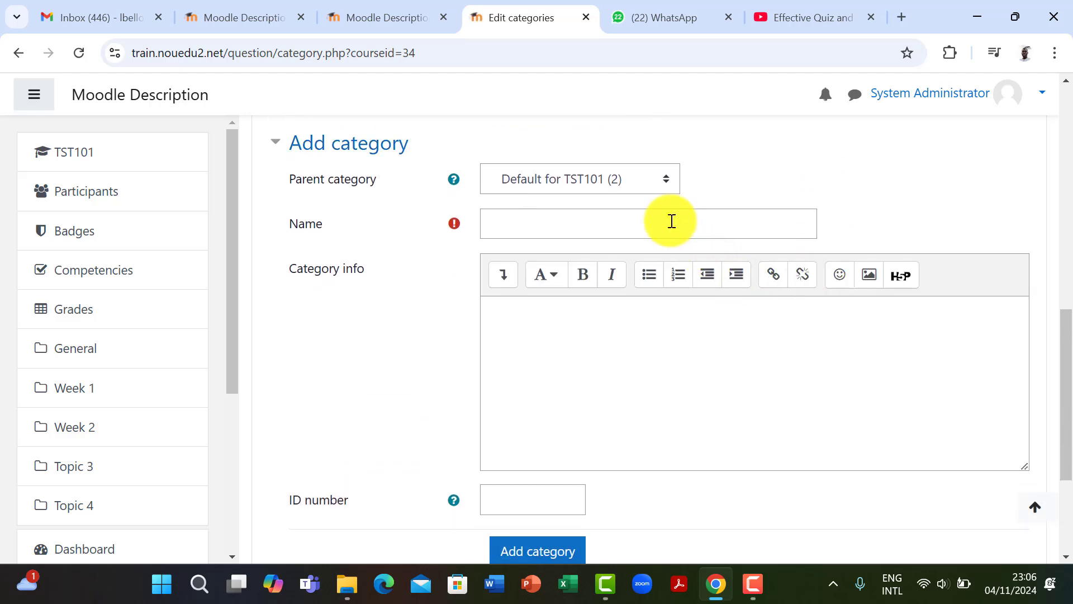
left_click(651, 221)
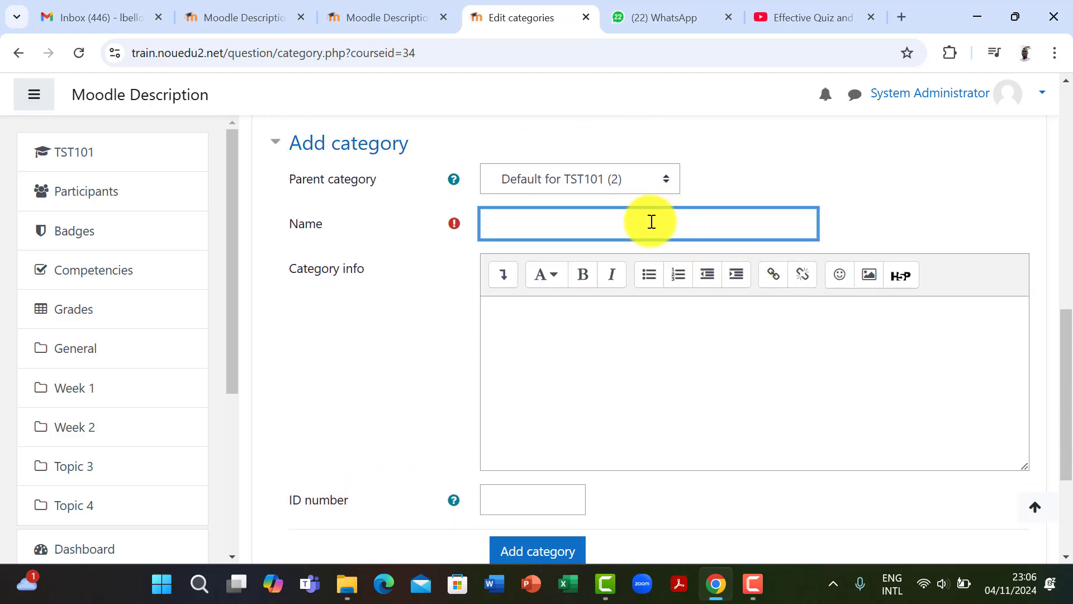
type("Test Course 1")
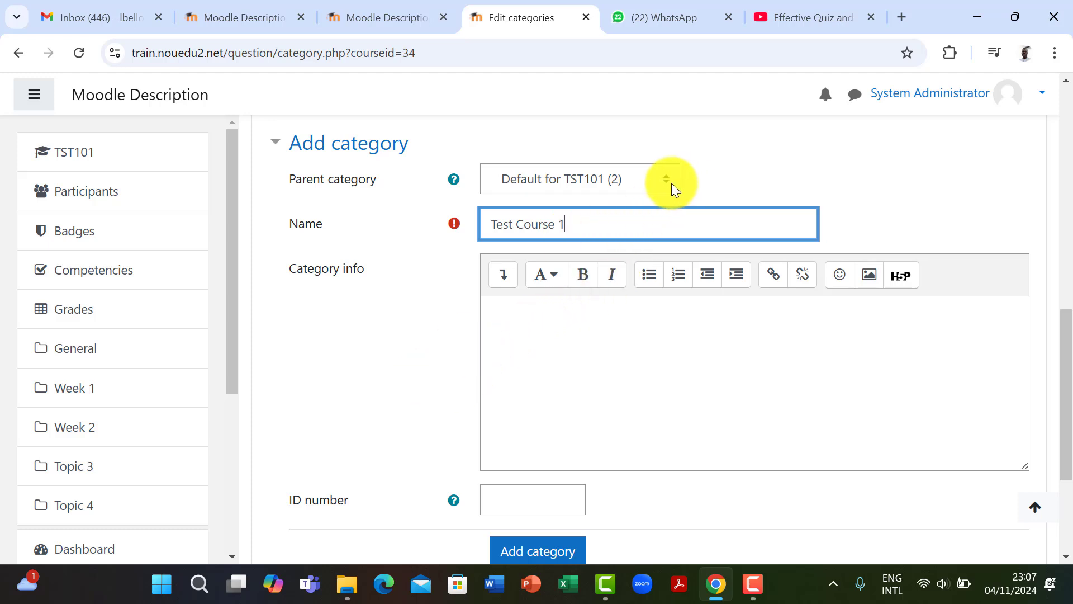
scroll(738, 178, "down", 4)
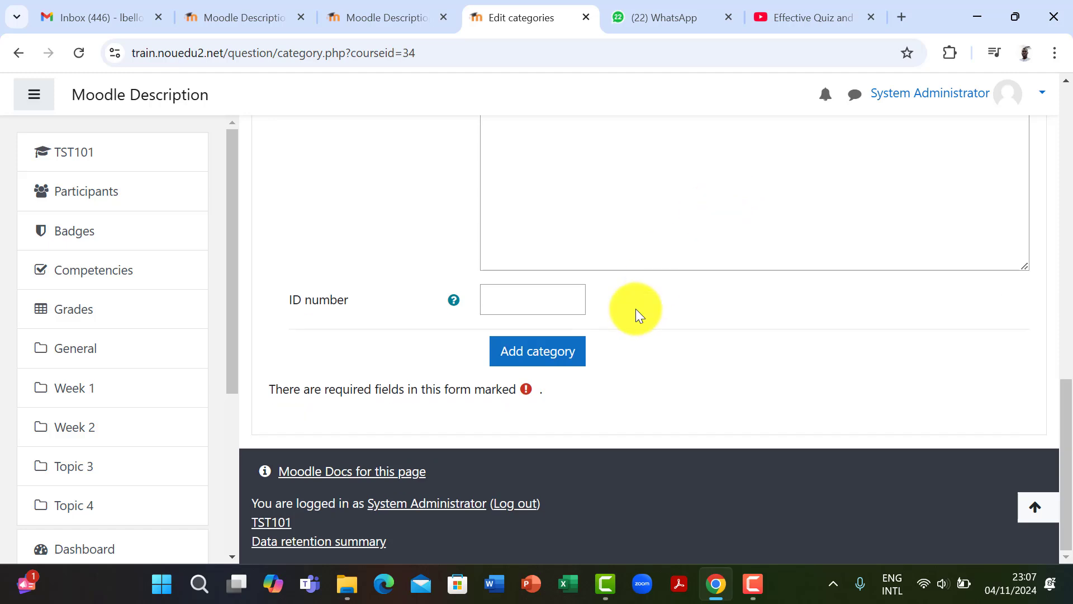
left_click(536, 353)
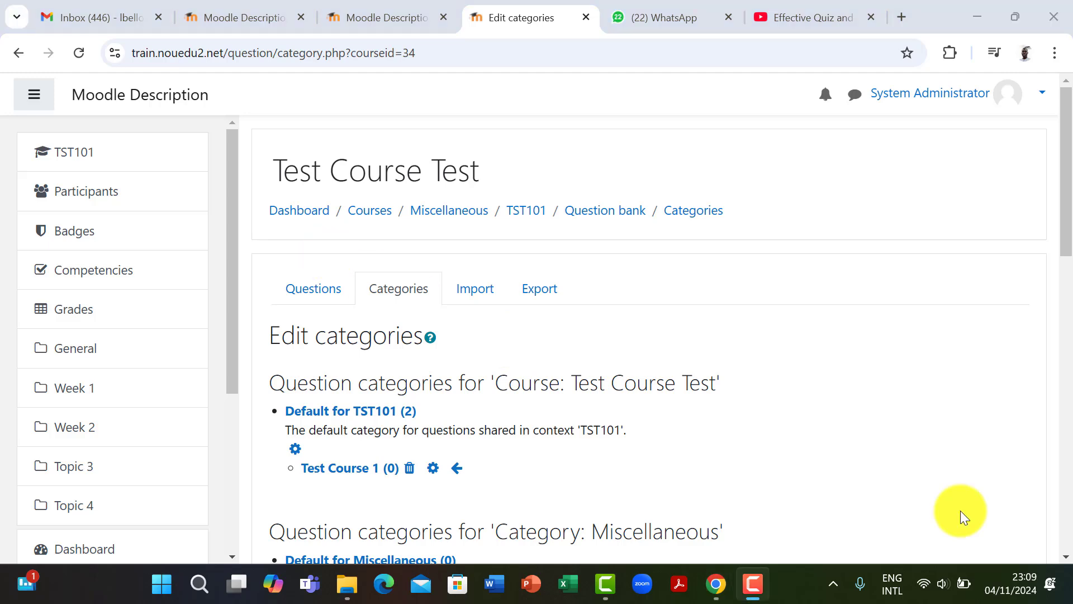
Return to the question bank's questions and select the Test Course 1 category.
left_click(314, 291)
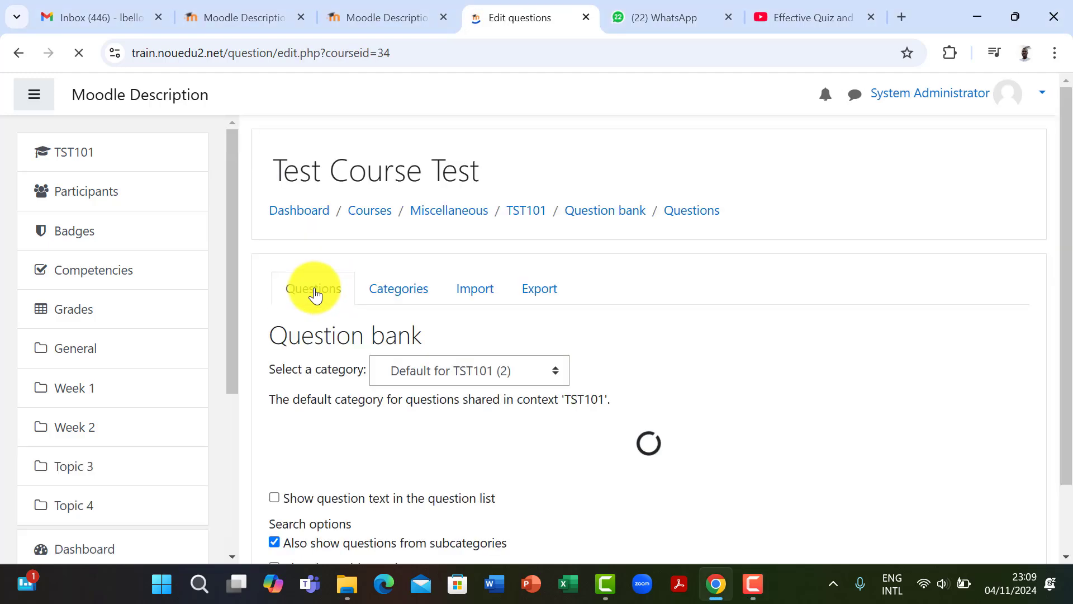
left_click(558, 374)
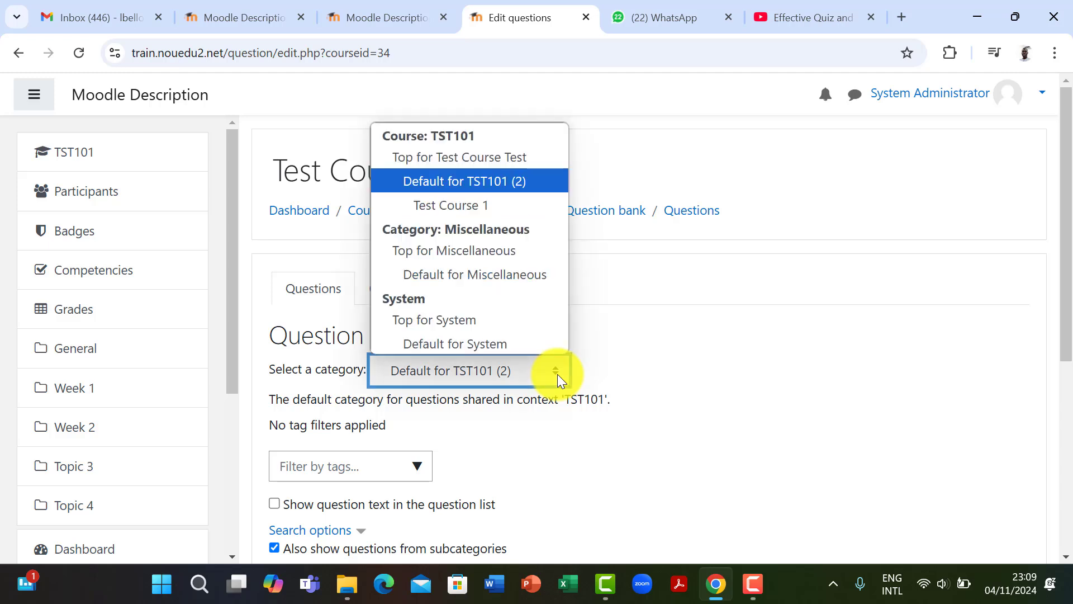
left_click(465, 205)
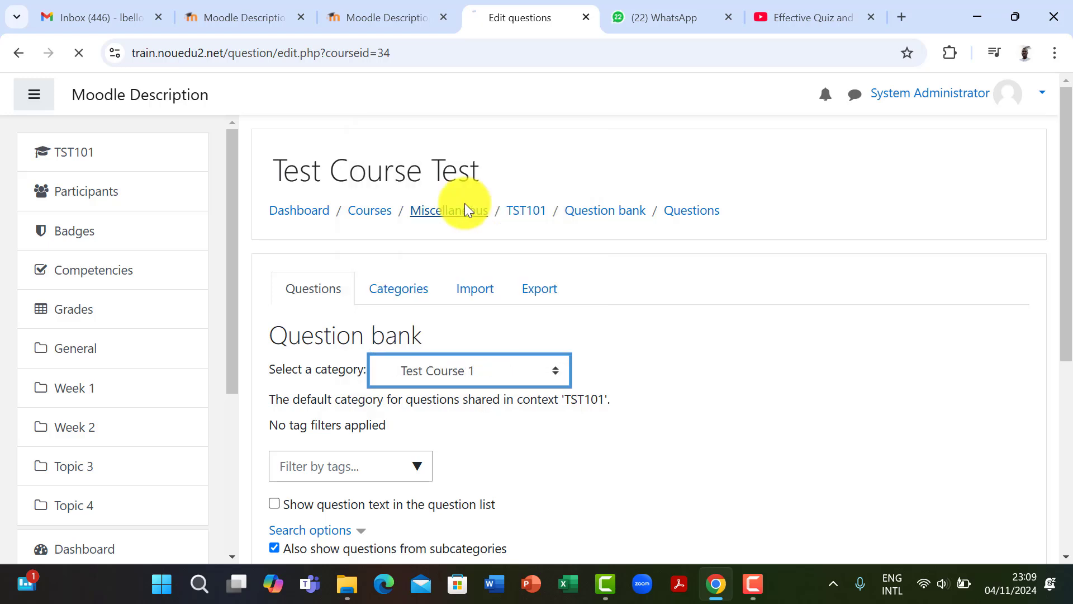
scroll(572, 290, "down", 2)
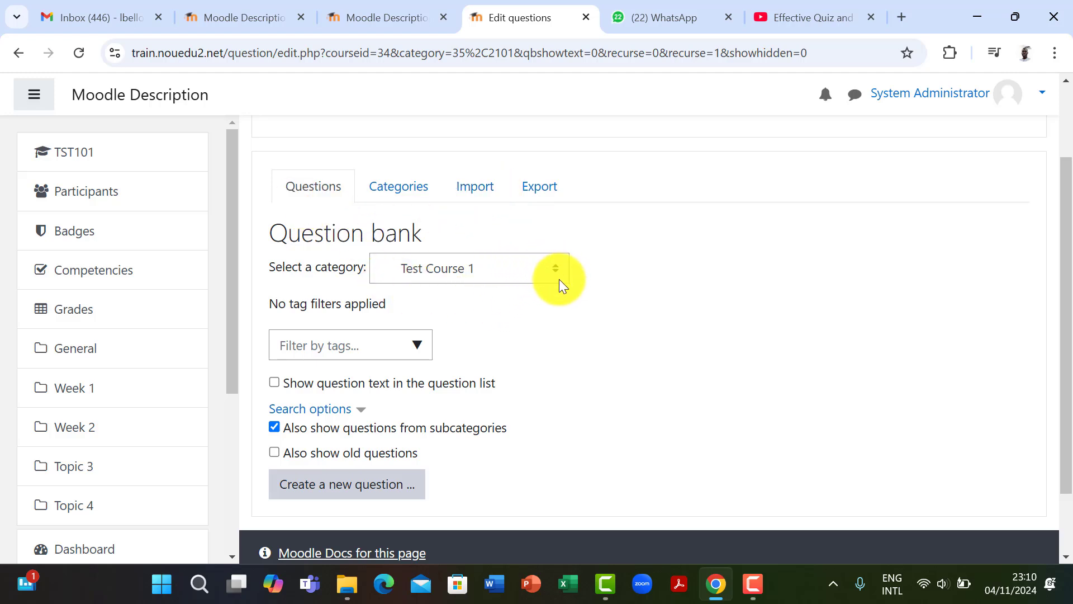
Open the form for importing questions from a file and choose Aiken format as the file format.
left_click(473, 189)
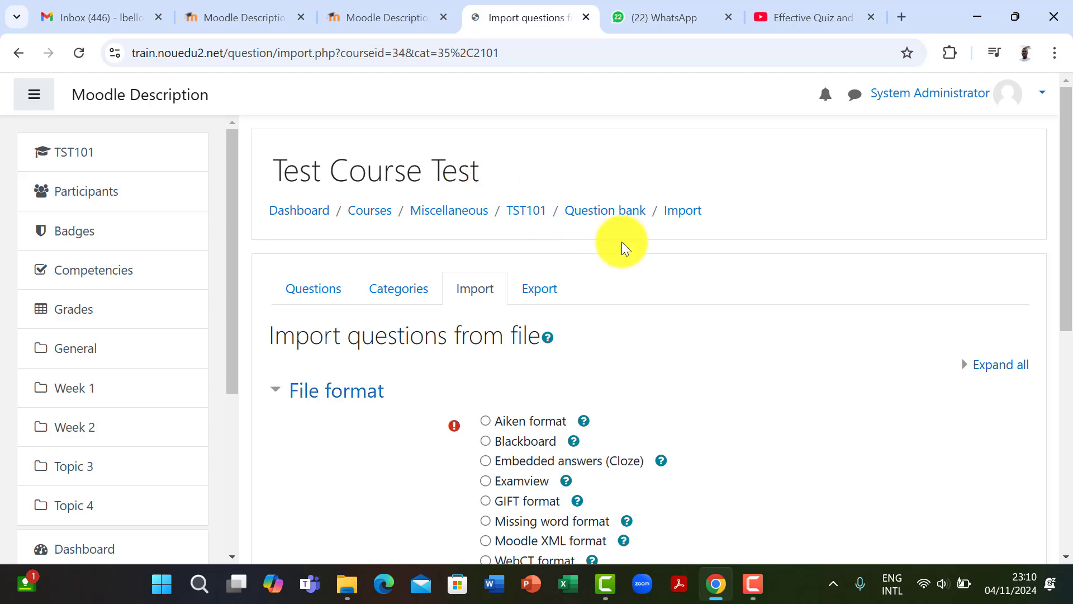
scroll(675, 280, "down", 2)
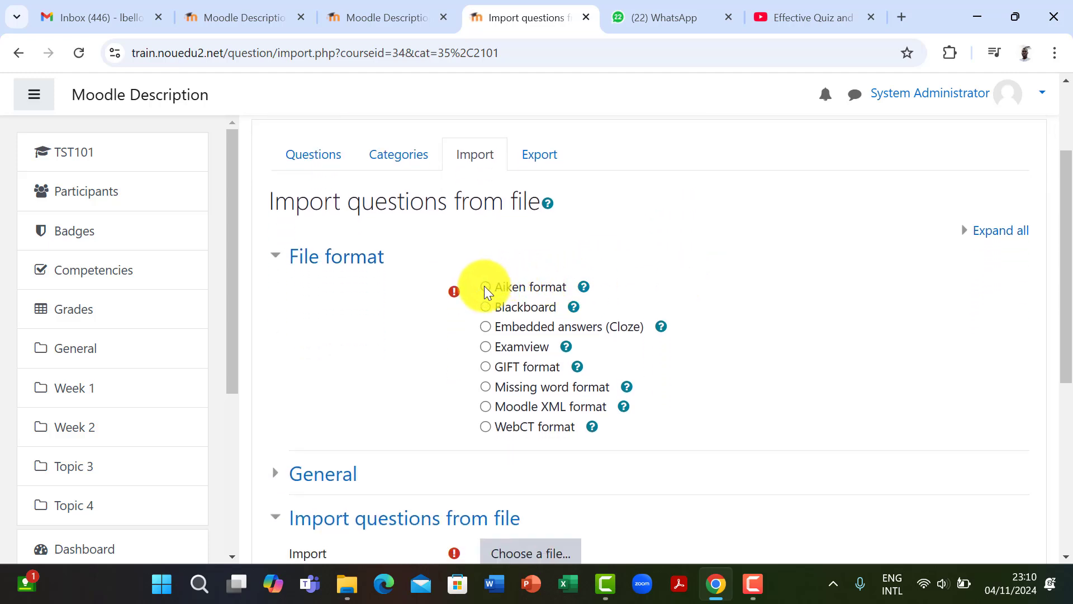
scroll(761, 299, "down", 5)
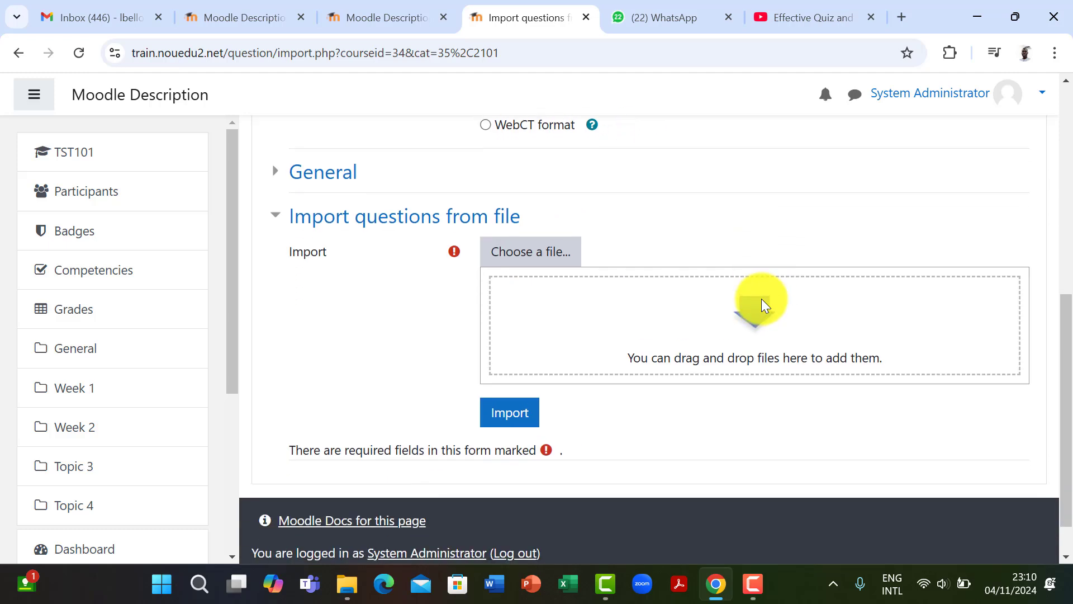
Upload Questions Word Sample in PTX from the Desktop as the import file and import its questions.
left_click(526, 253)
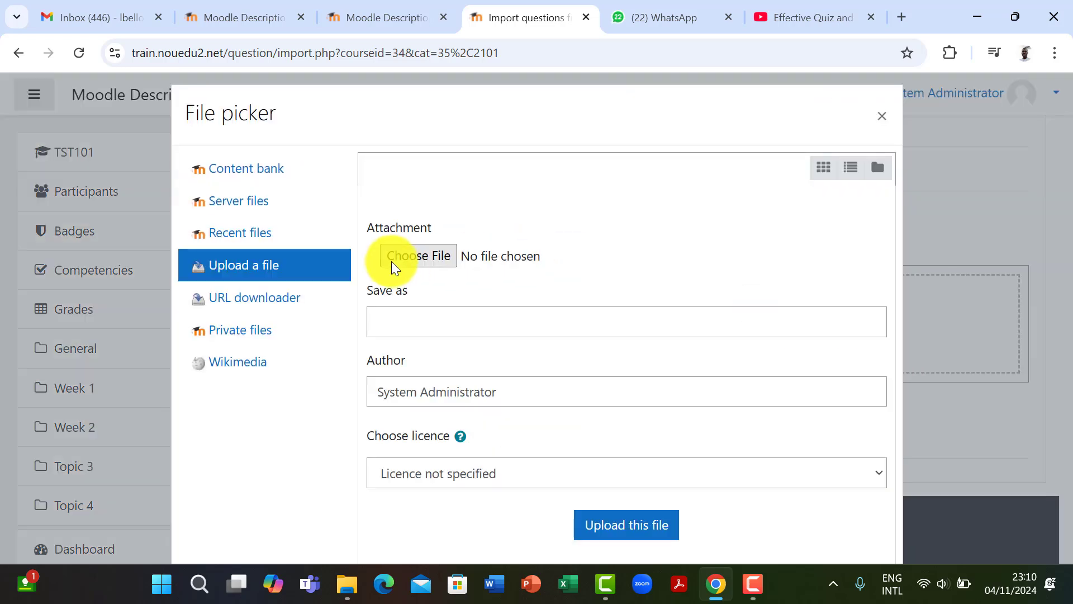
left_click(421, 256)
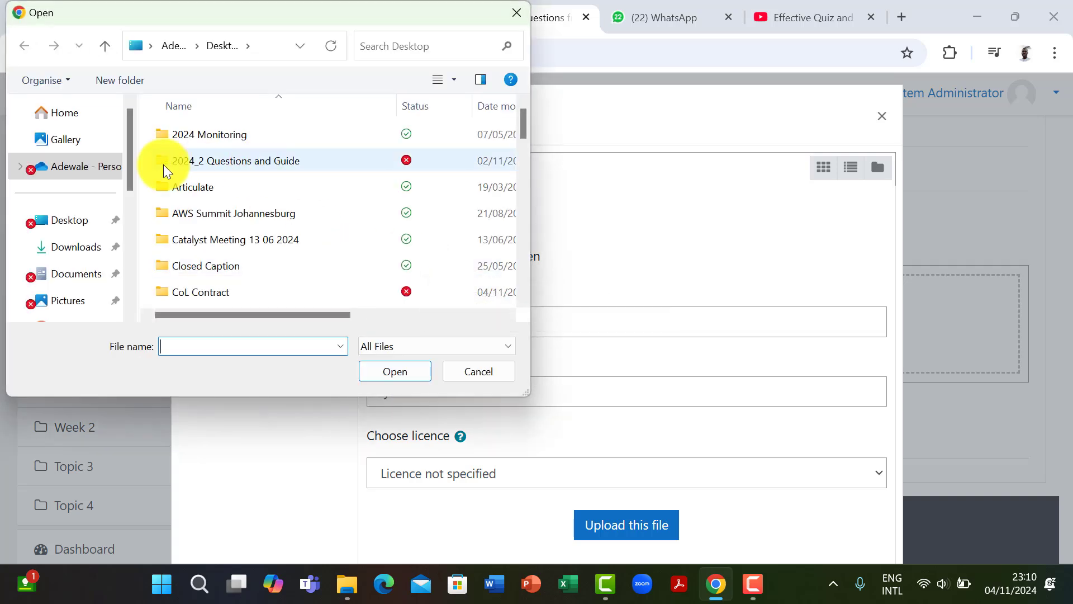
mouse_move(523, 119)
left_mouse_down()
mouse_move(533, 159)
mouse_move(518, 140)
mouse_move(521, 239)
left_mouse_up()
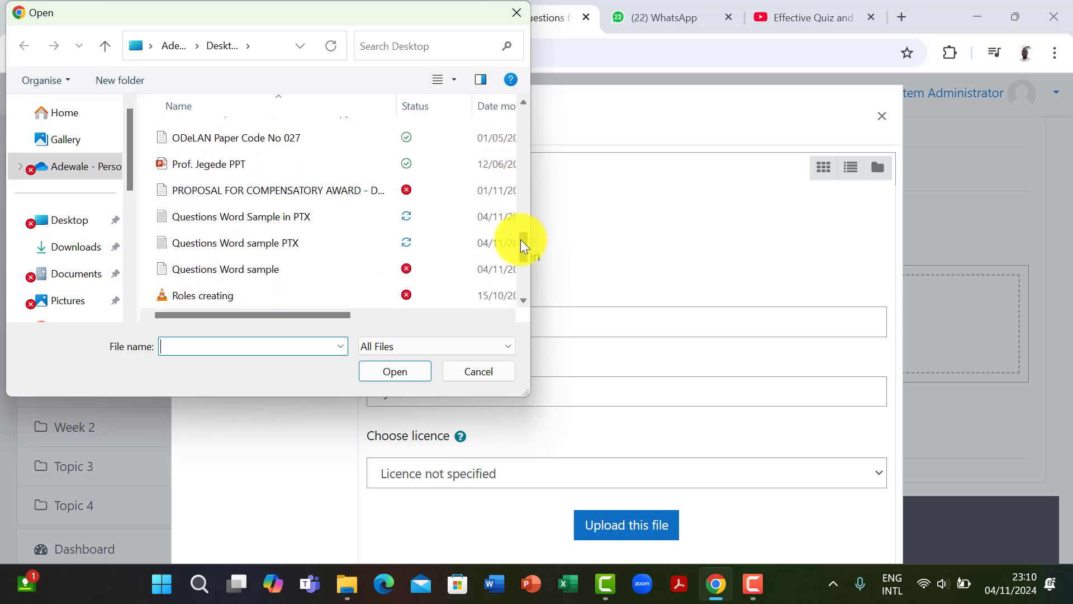
left_click(239, 216)
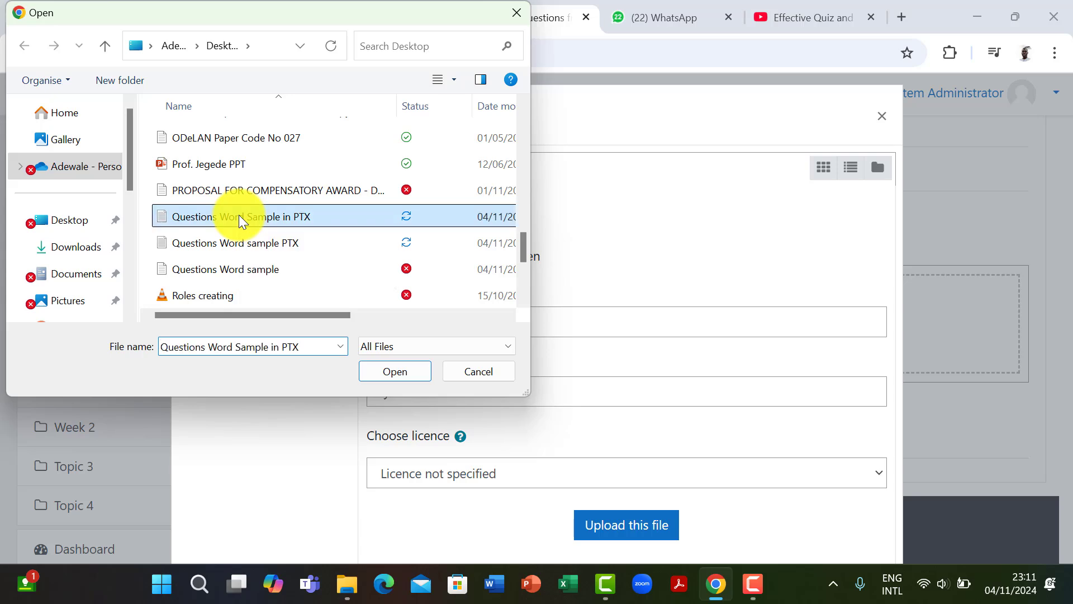
left_click(395, 371)
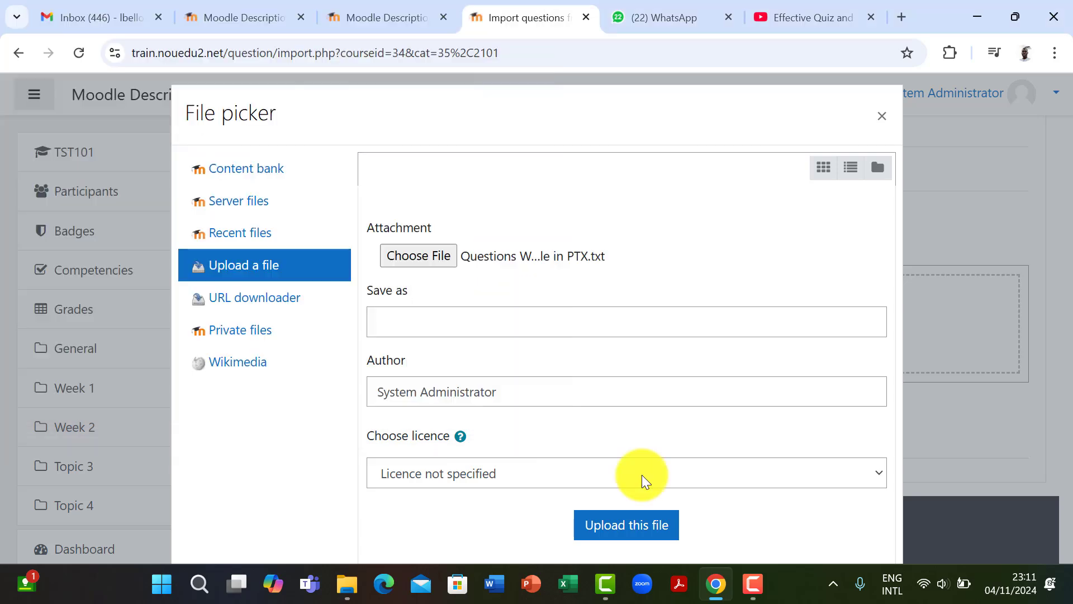
left_click(594, 529)
scroll(395, 368, "down", 1)
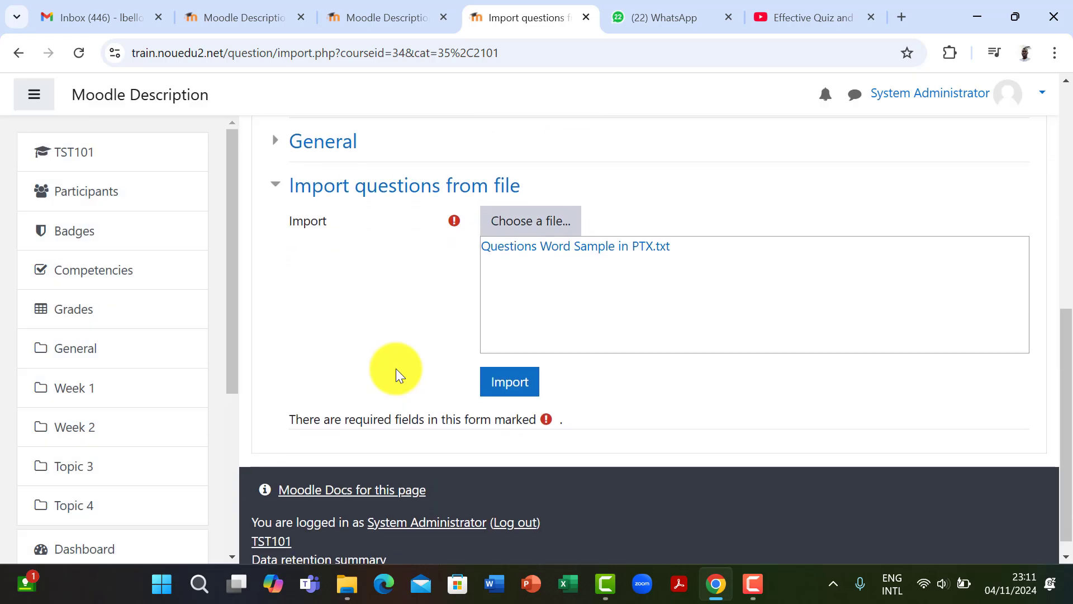
left_click(505, 362)
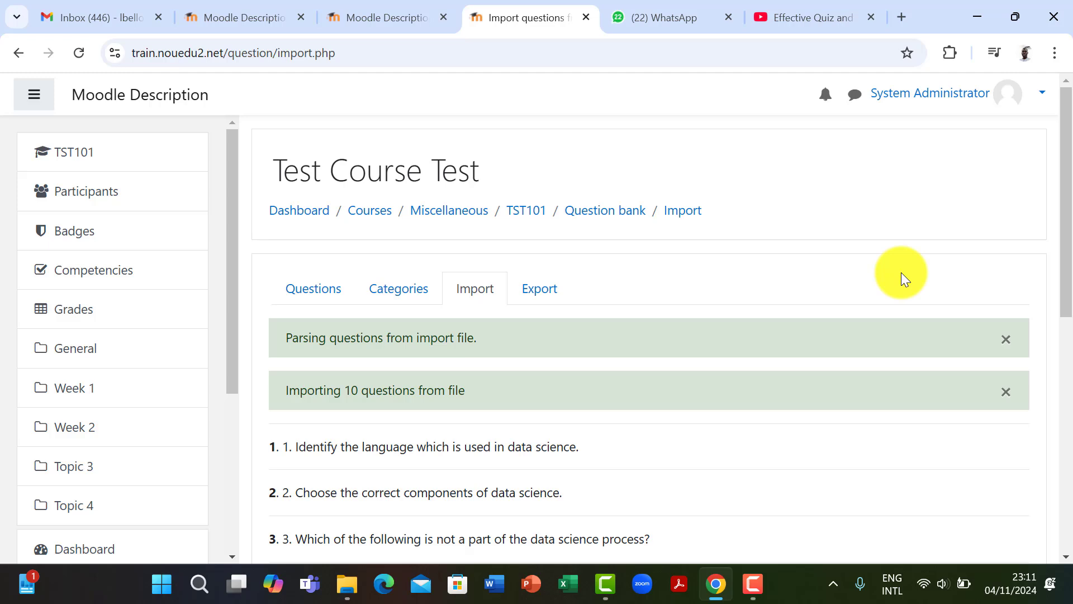
Review the list of imported data science questions and continue to the question bank.
scroll(902, 273, "down", 3)
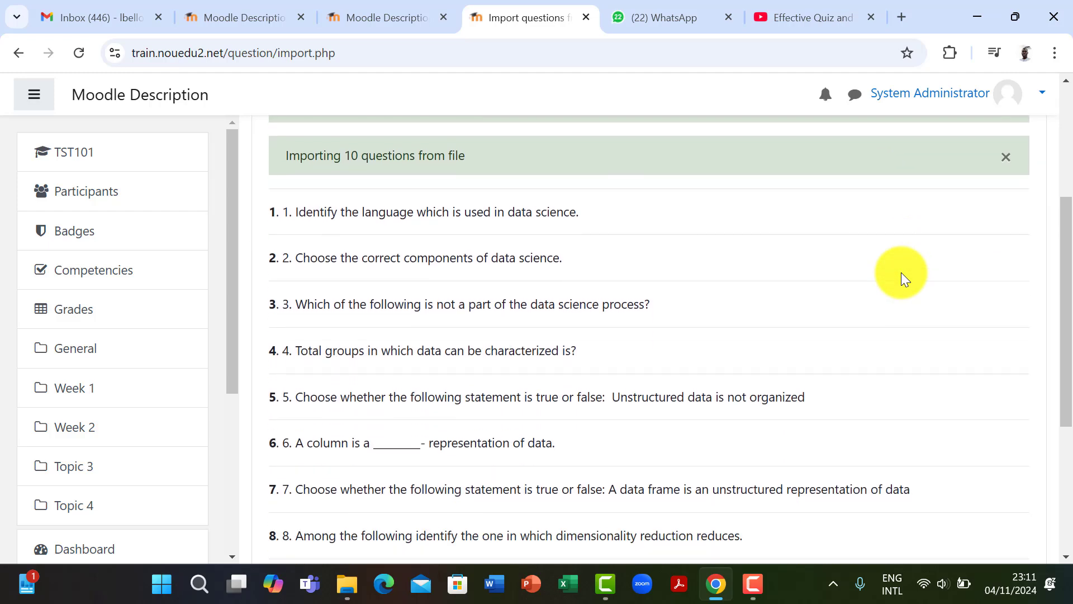
scroll(901, 273, "down", 5)
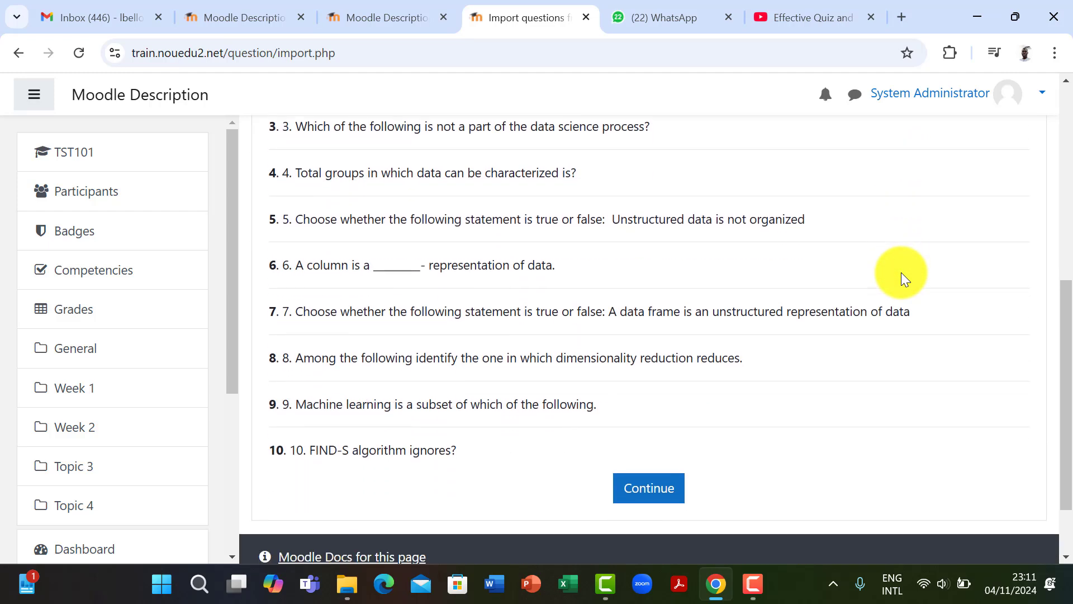
scroll(901, 273, "up", 8)
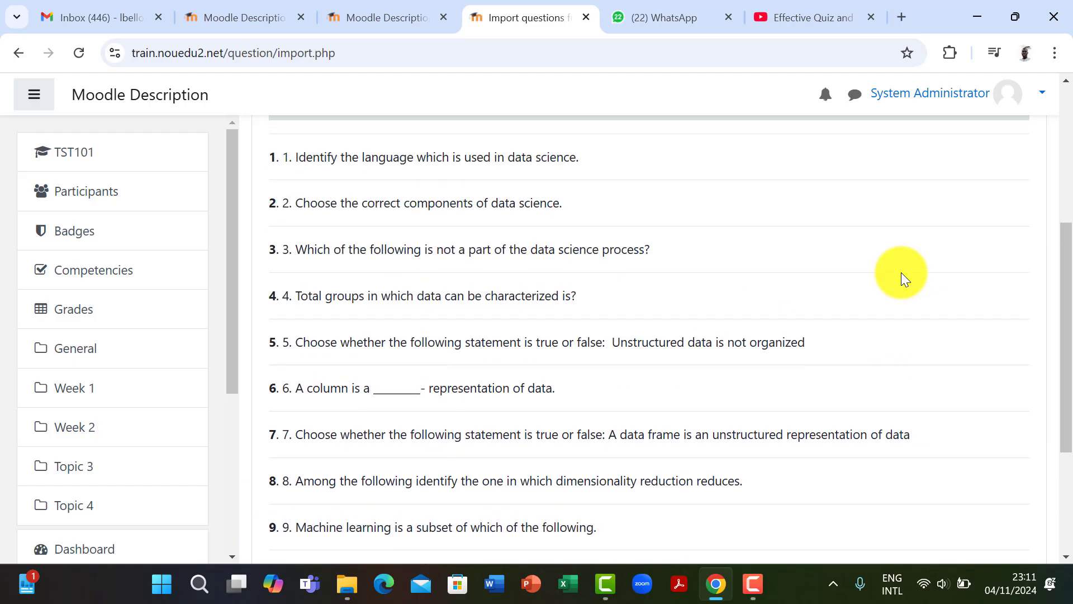
scroll(901, 273, "down", 8)
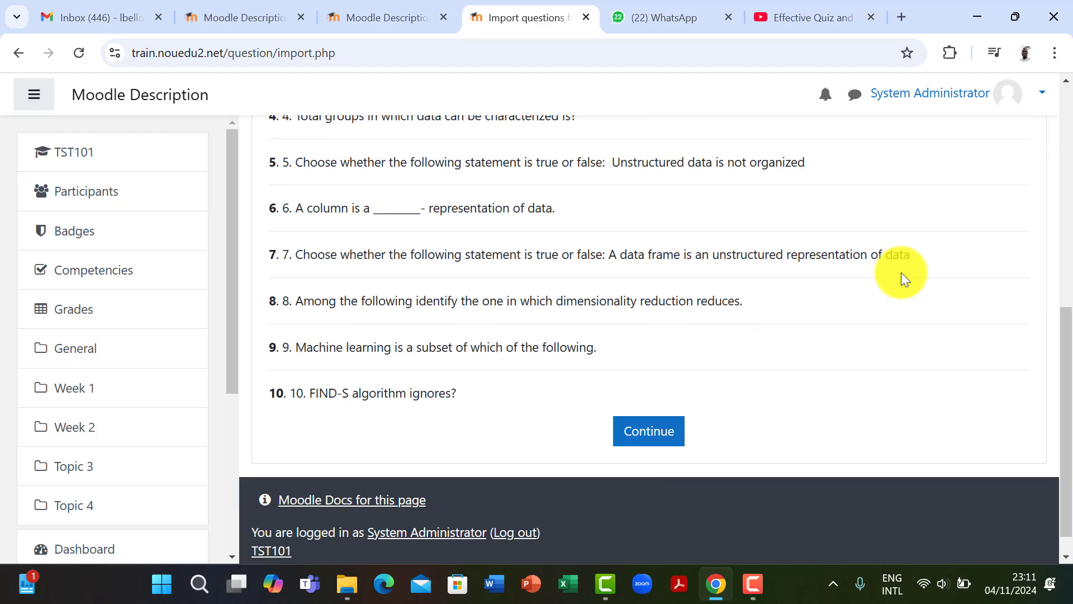
scroll(901, 273, "up", 3)
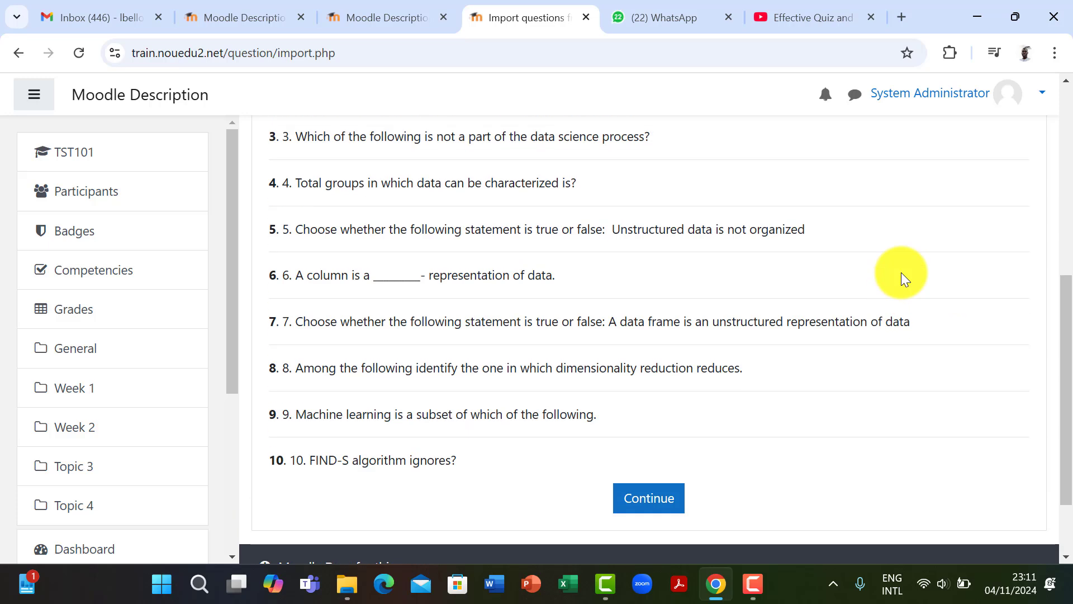
scroll(901, 272, "down", 2)
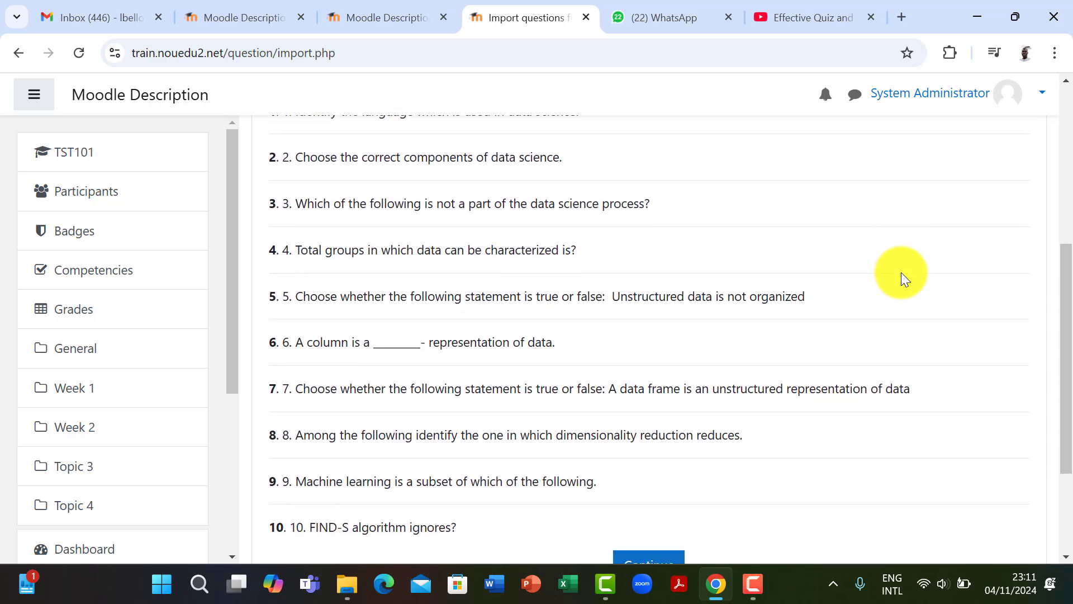
scroll(902, 273, "down", 1)
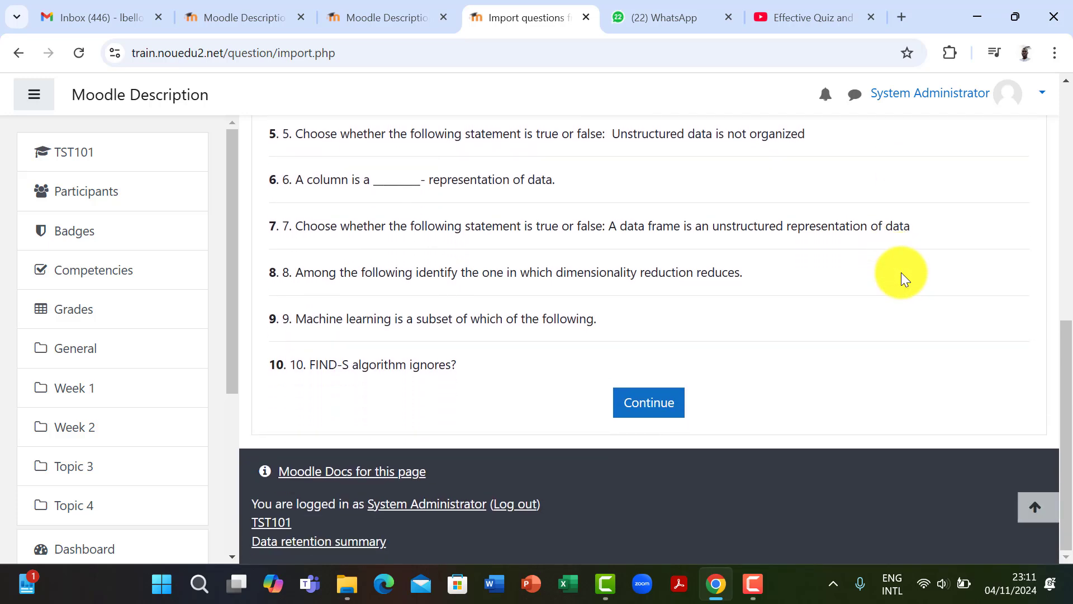
left_click(643, 407)
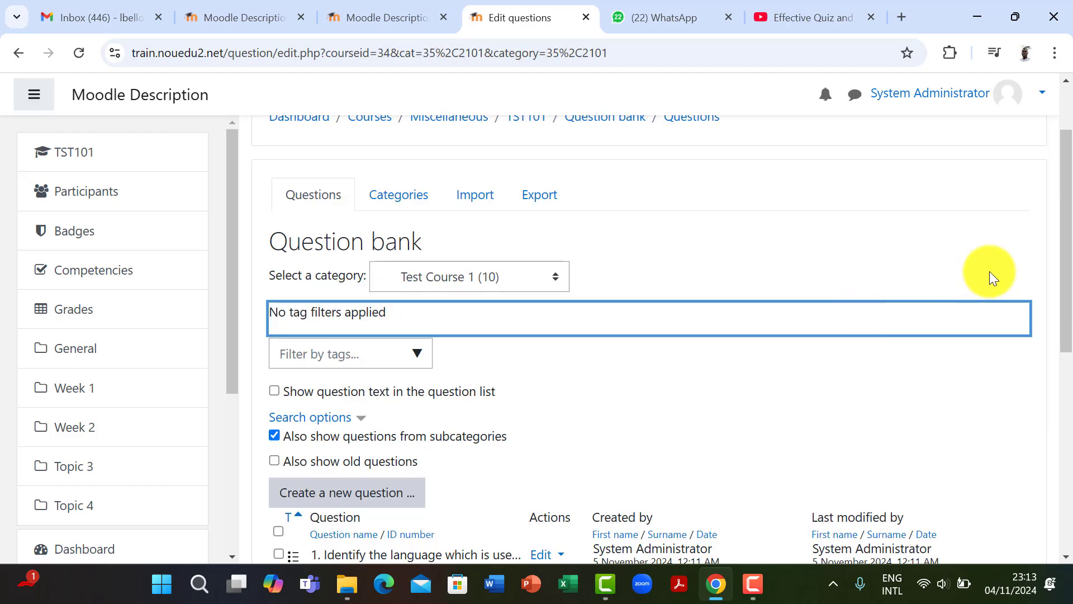
Examine the questions listed under the Test Course 1 category in the question bank.
left_click(1021, 240)
scroll(1022, 241, "down", 3)
scroll(1021, 240, "down", 4)
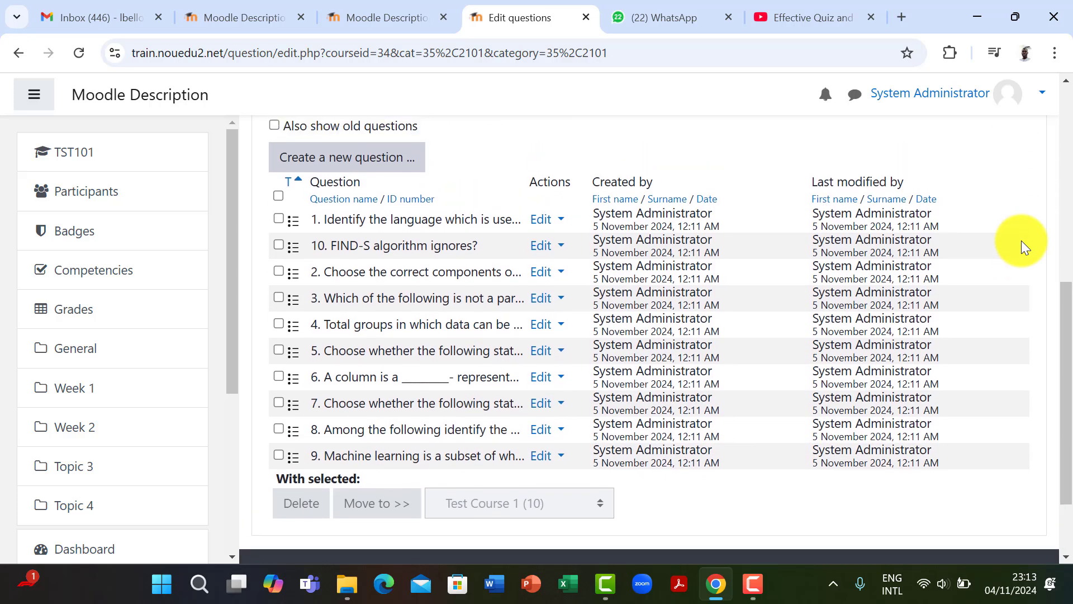
scroll(1021, 240, "up", 3)
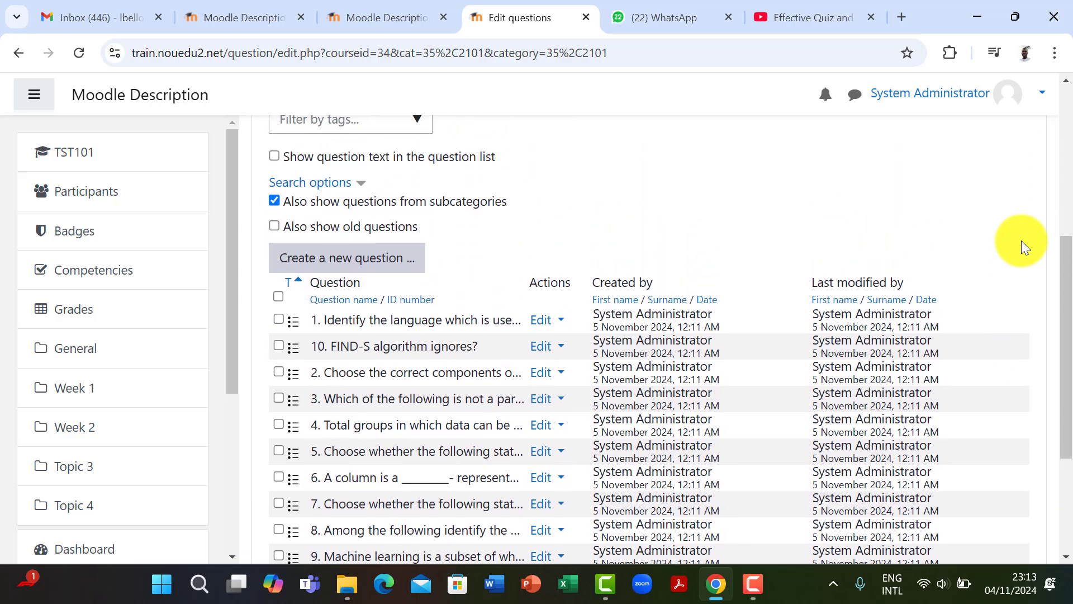
scroll(1022, 241, "up", 5)
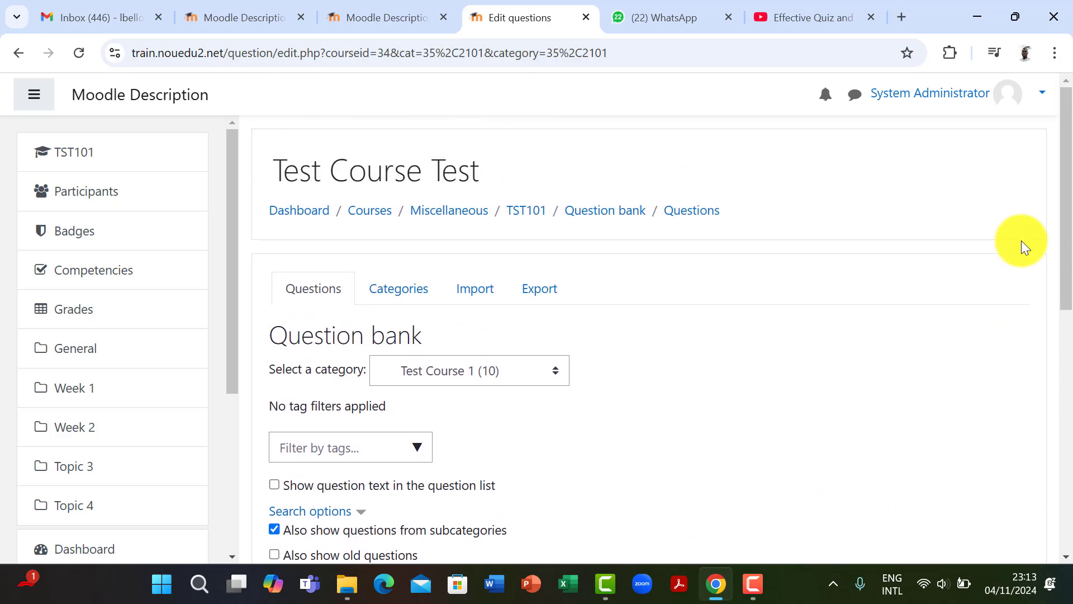
Return to the TST101 course page and open Quiz 2 in the Week 2 section.
left_click(528, 212)
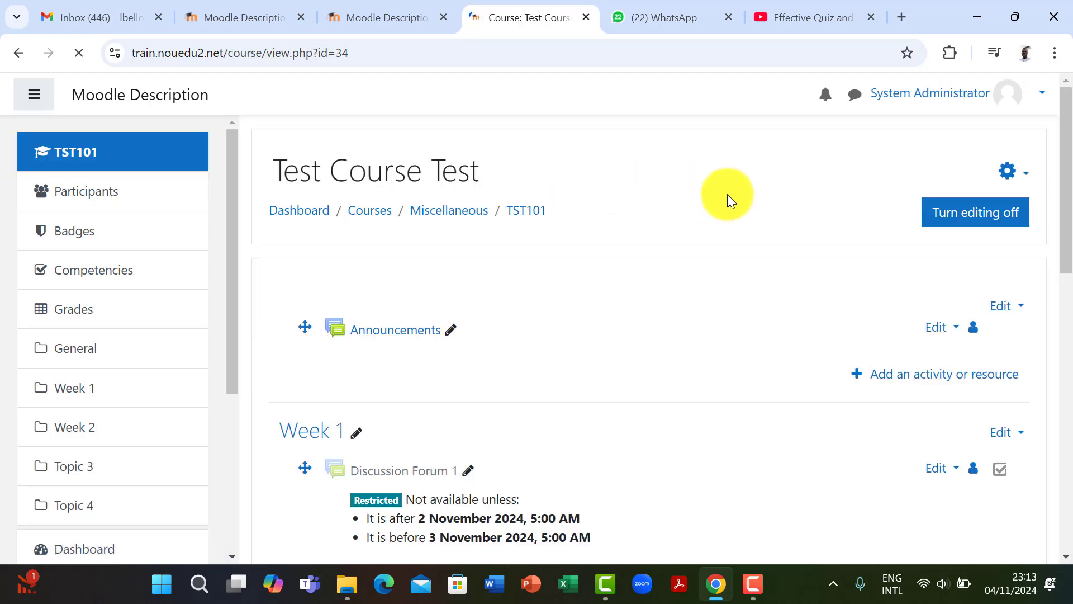
scroll(713, 178, "down", 1)
scroll(713, 171, "down", 8)
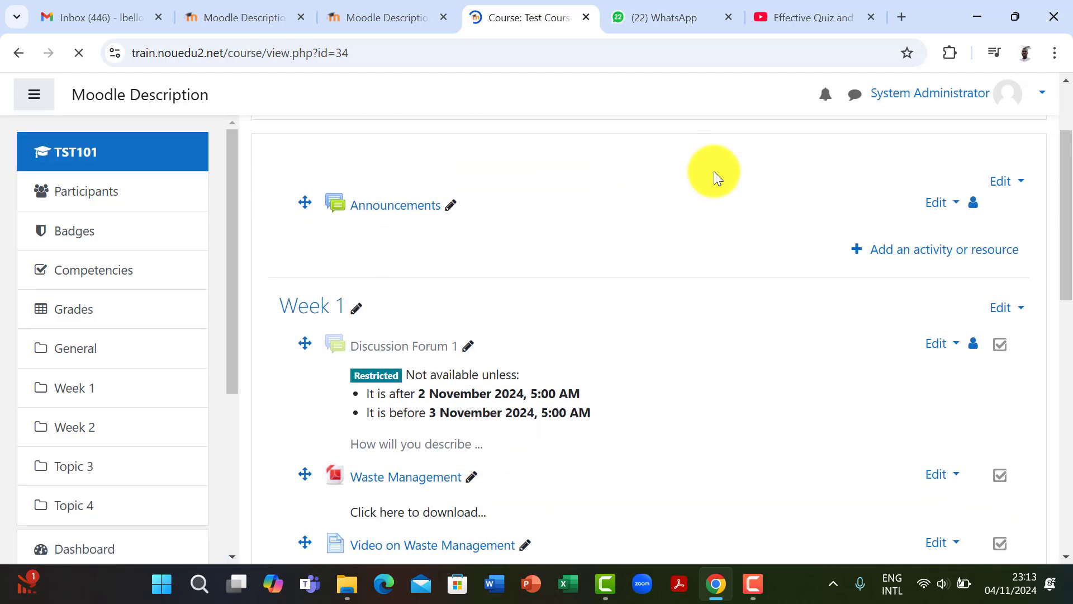
scroll(716, 176, "down", 4)
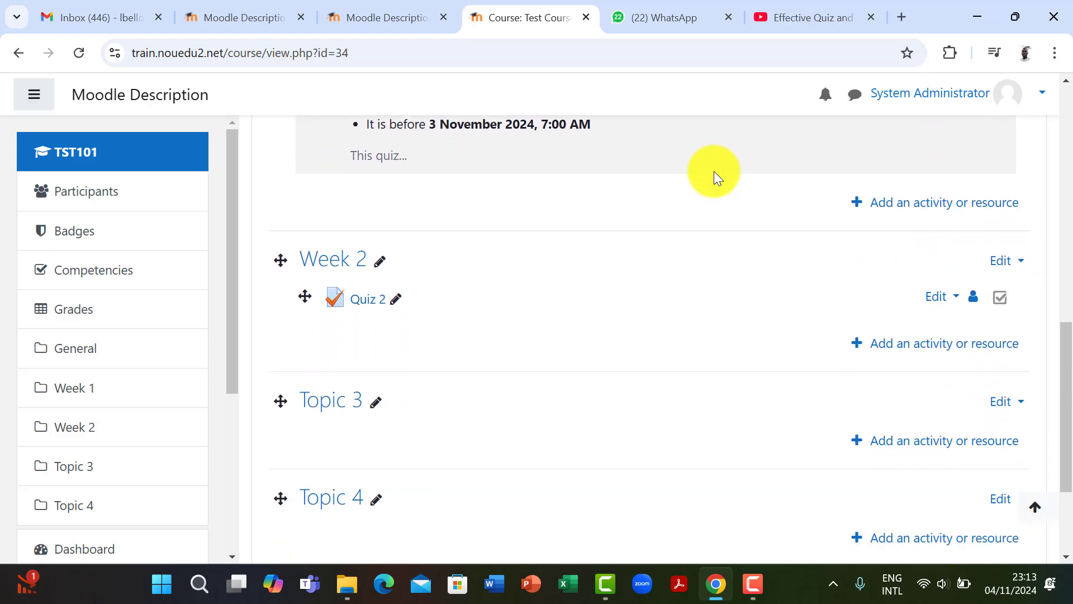
left_click(367, 302)
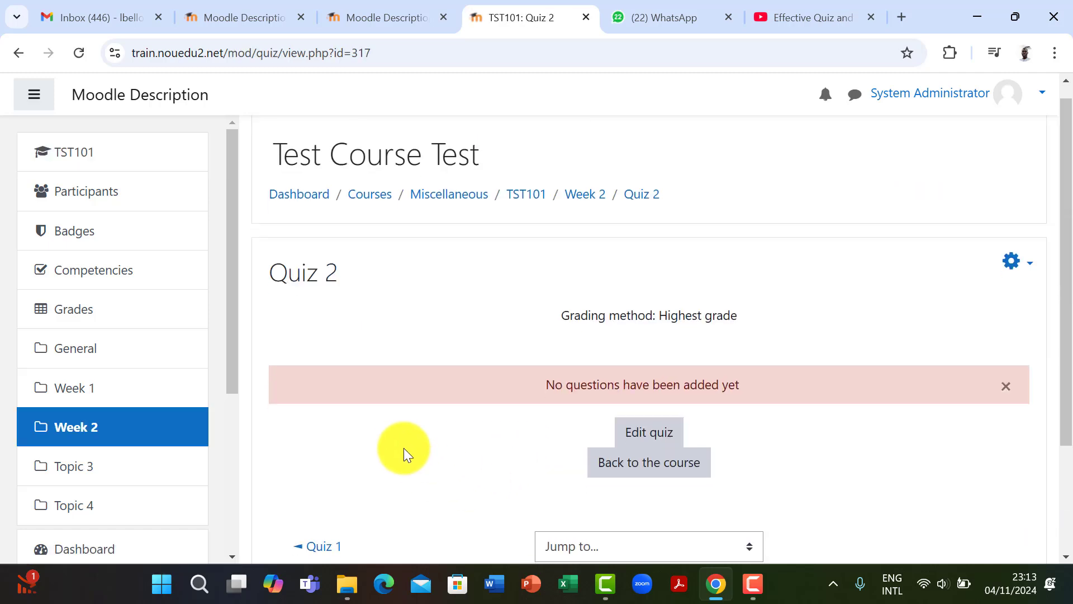
Open Quiz 2's question editing page and turn on Shuffle for its questions.
scroll(403, 448, "down", 3)
scroll(403, 447, "up", 1)
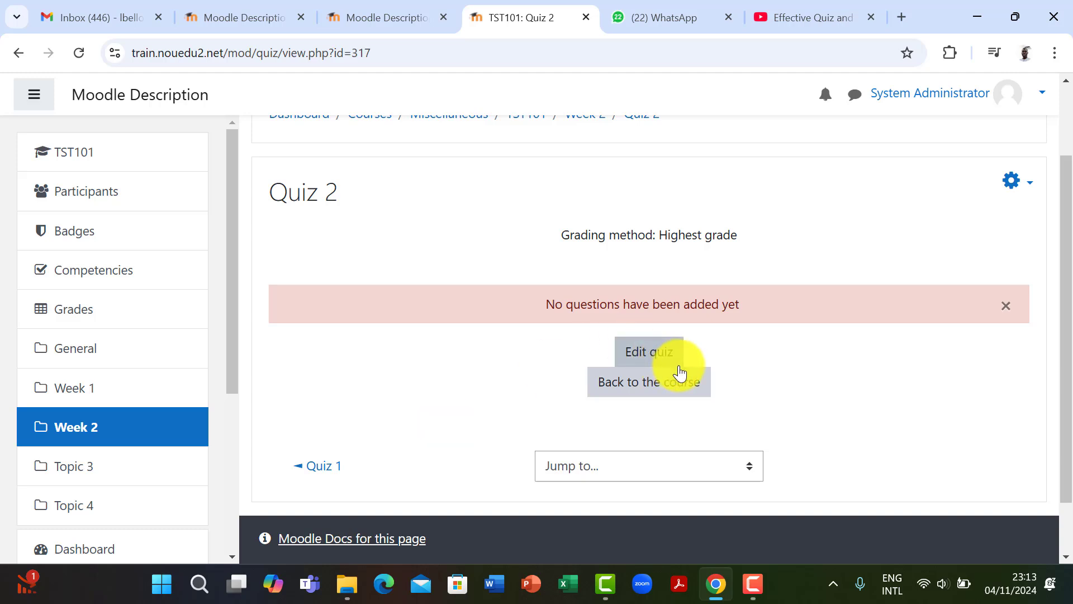
left_click(646, 353)
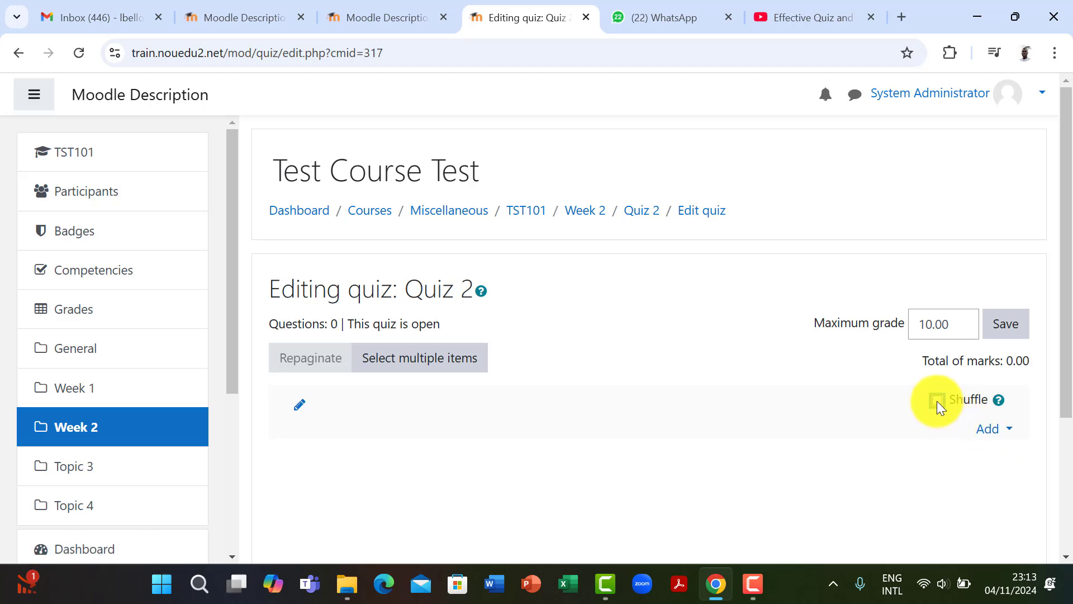
Start adding questions to Quiz 2 from the question bank and choose the Test Course 1 category.
left_click(1005, 430)
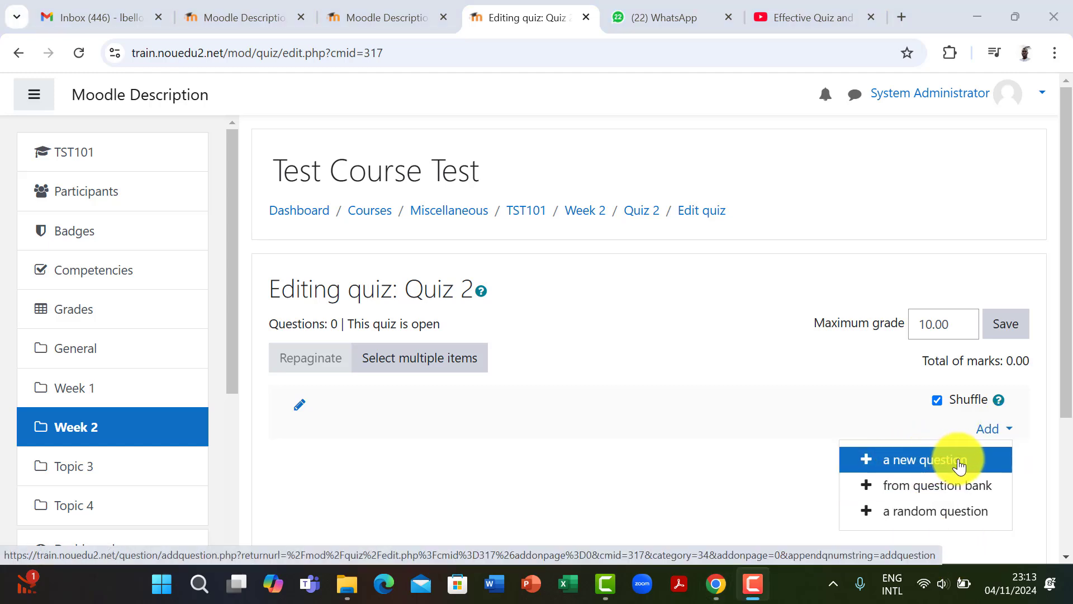
left_click(912, 486)
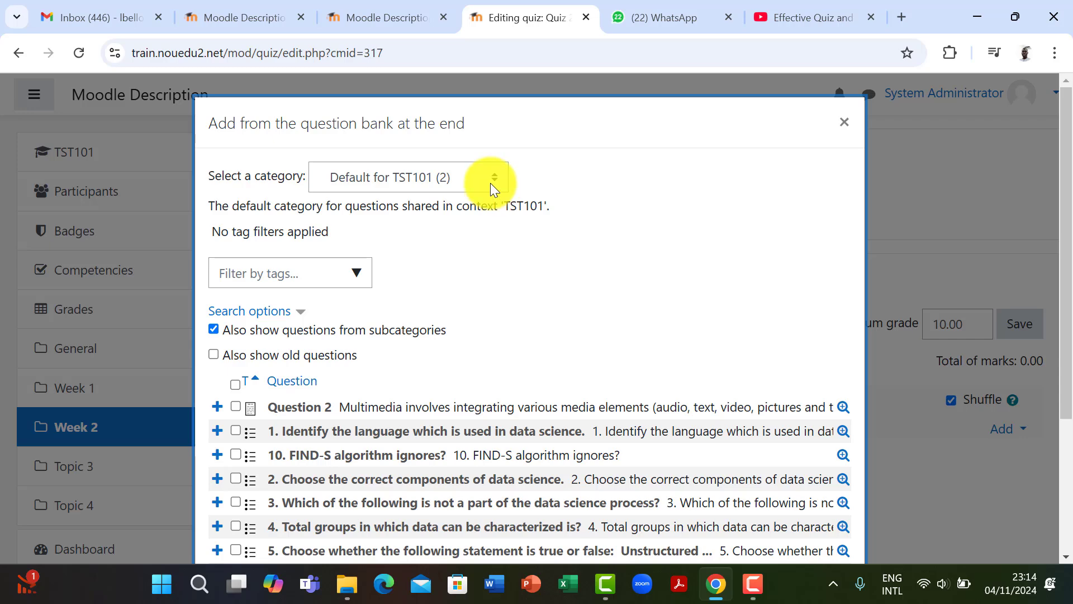
left_click(491, 183)
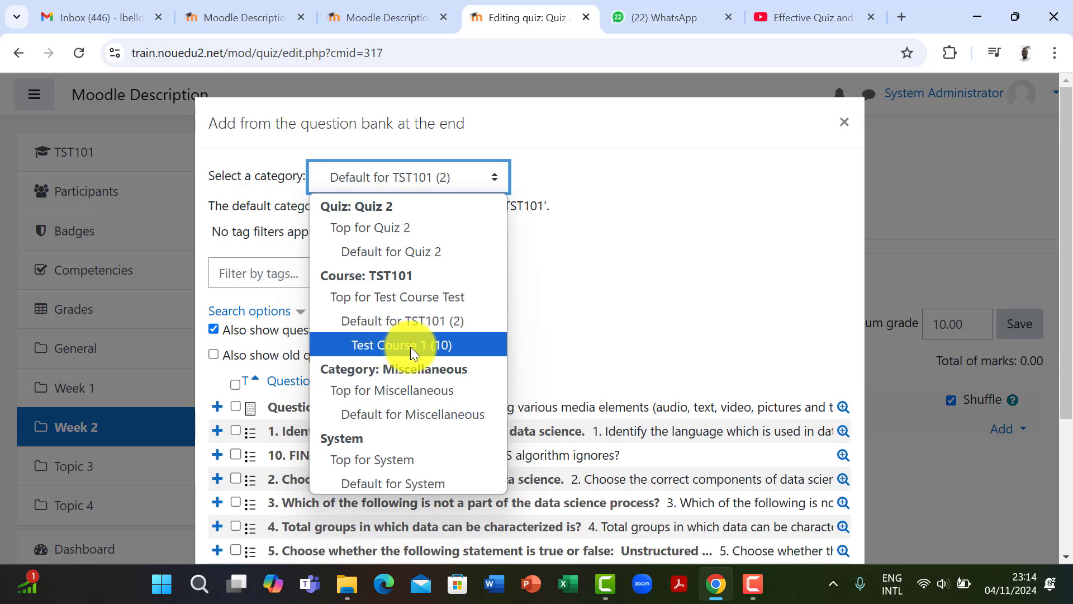
left_click(442, 347)
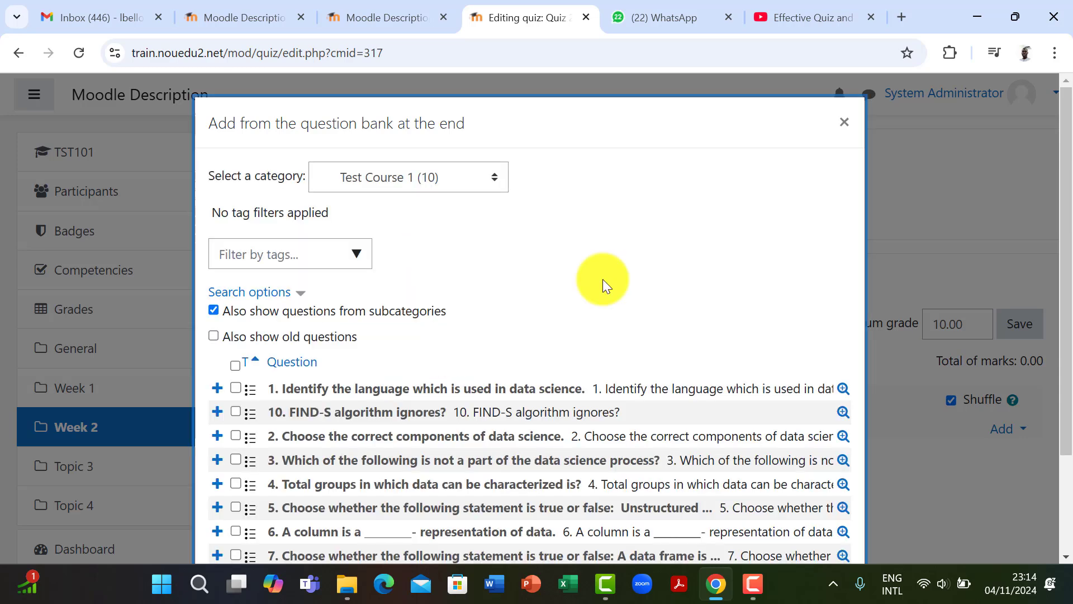
Select all questions in the Test Course 1 category and add them to Quiz 2.
scroll(603, 279, "down", 3)
scroll(602, 280, "up", 3)
scroll(603, 279, "down", 3)
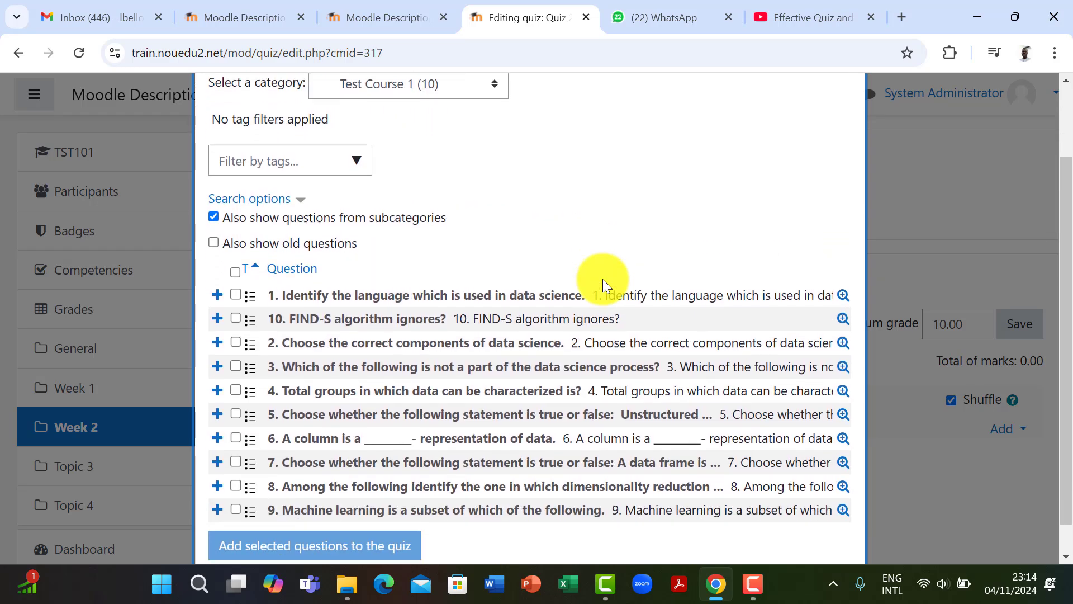
scroll(603, 280, "up", 1)
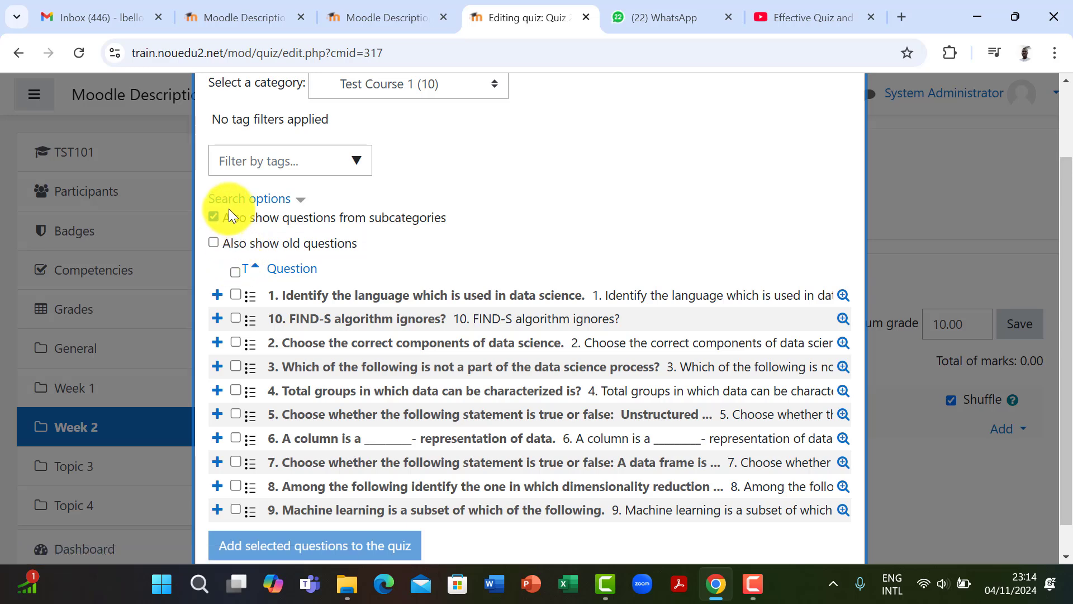
left_click(236, 271)
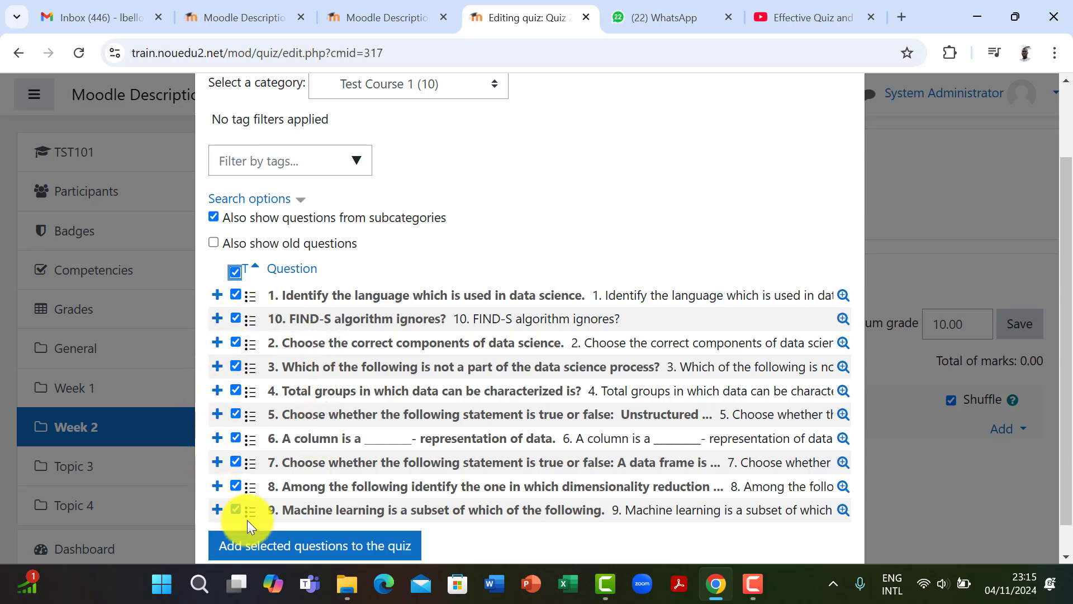
left_click(289, 547)
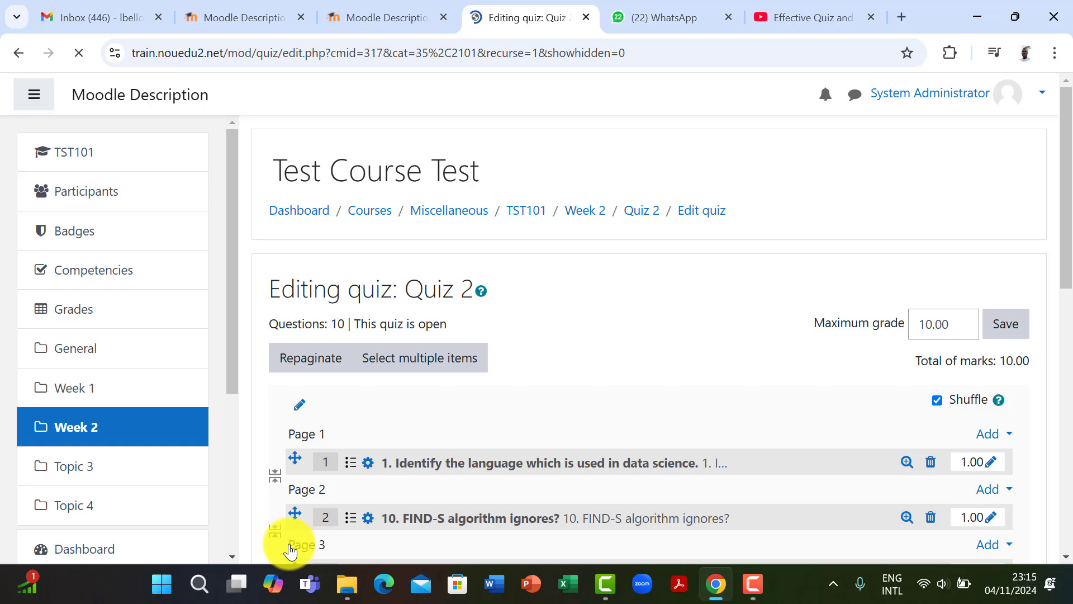
Review the questions added to Quiz 2 and save its maximum grade of 10.00.
scroll(818, 196, "down", 6)
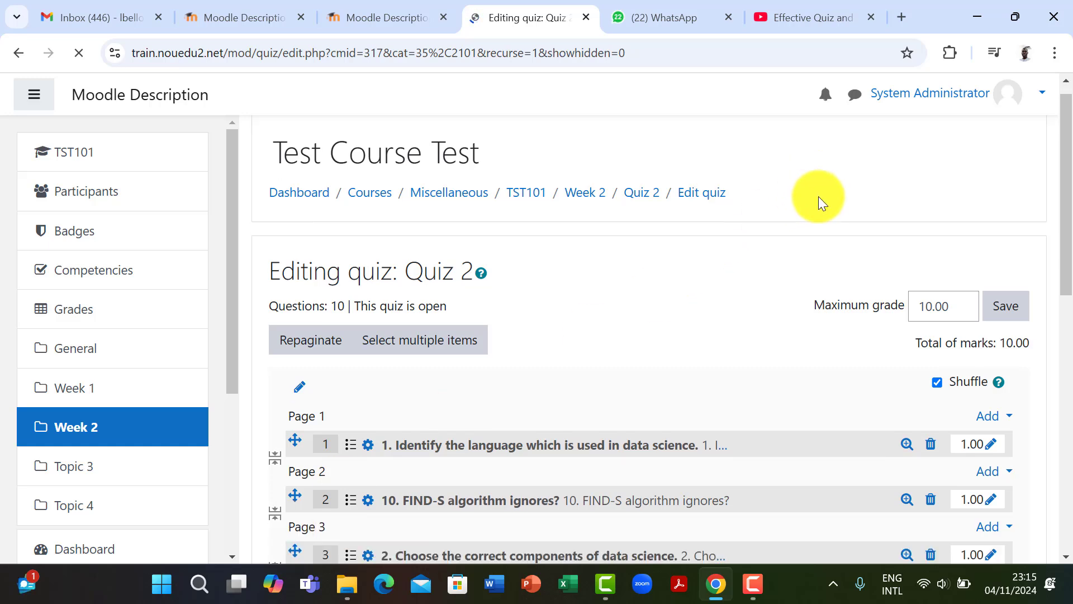
scroll(818, 197, "down", 3)
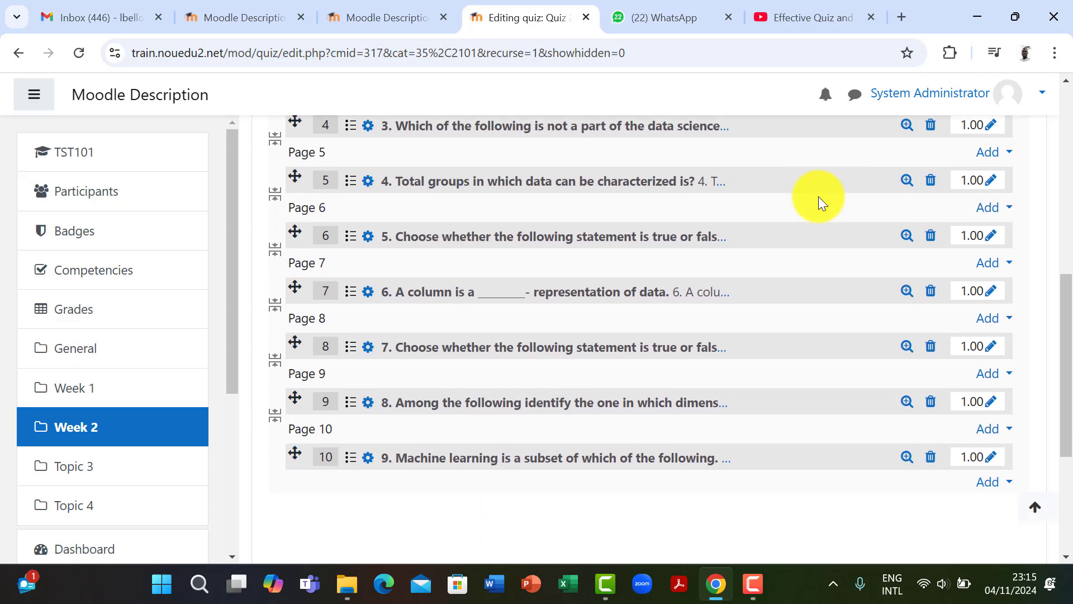
scroll(818, 199, "up", 3)
scroll(819, 196, "up", 5)
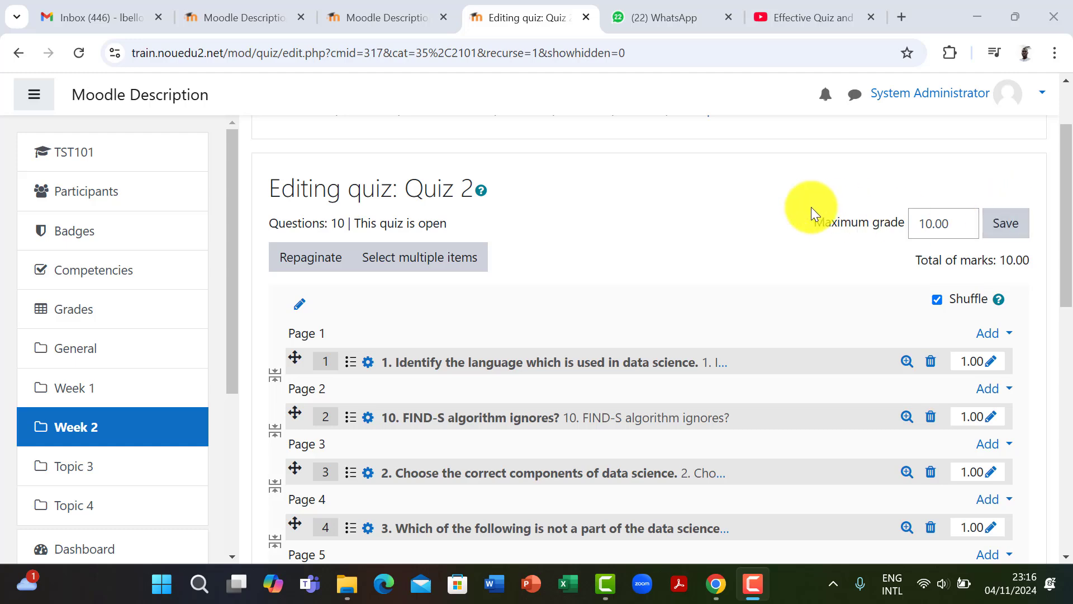
left_click(1004, 222)
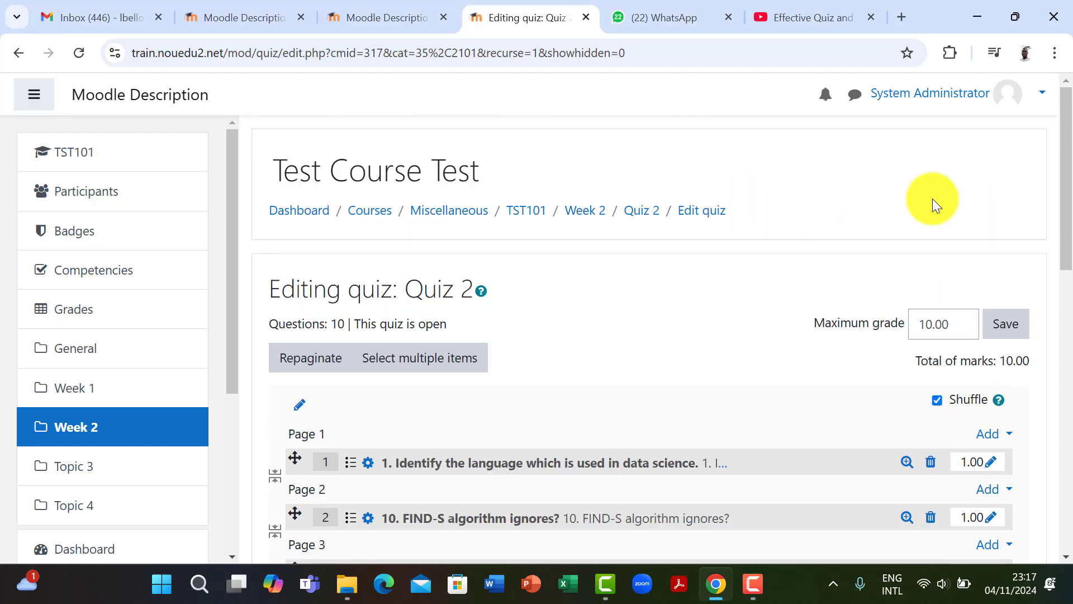
Look through Quiz 2's full question list once more and go back to the quiz's main page.
scroll(933, 199, "down", 3)
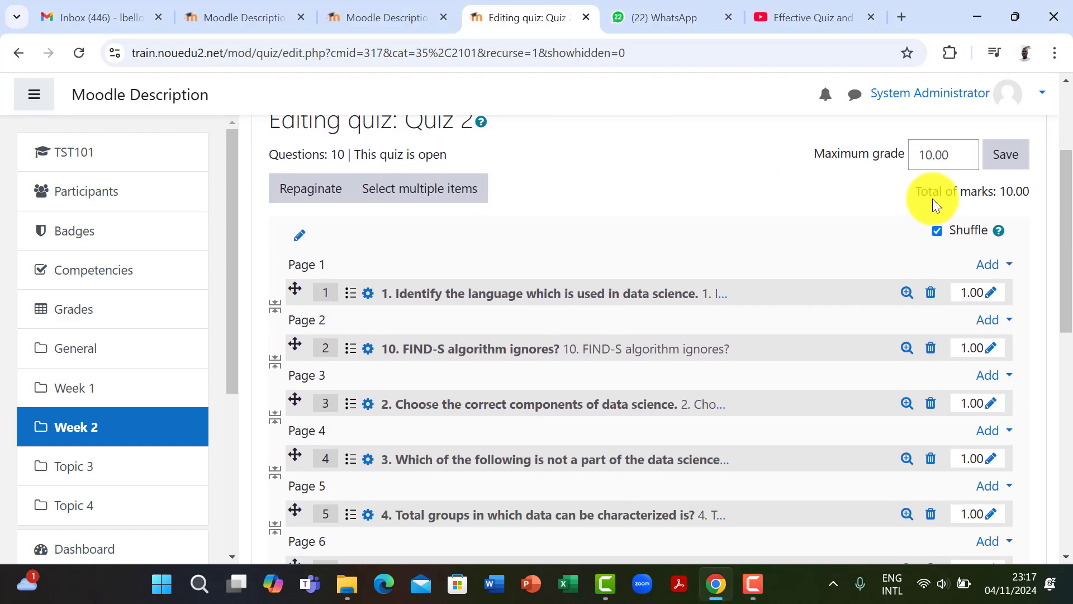
scroll(933, 199, "down", 9)
scroll(655, 209, "up", 10)
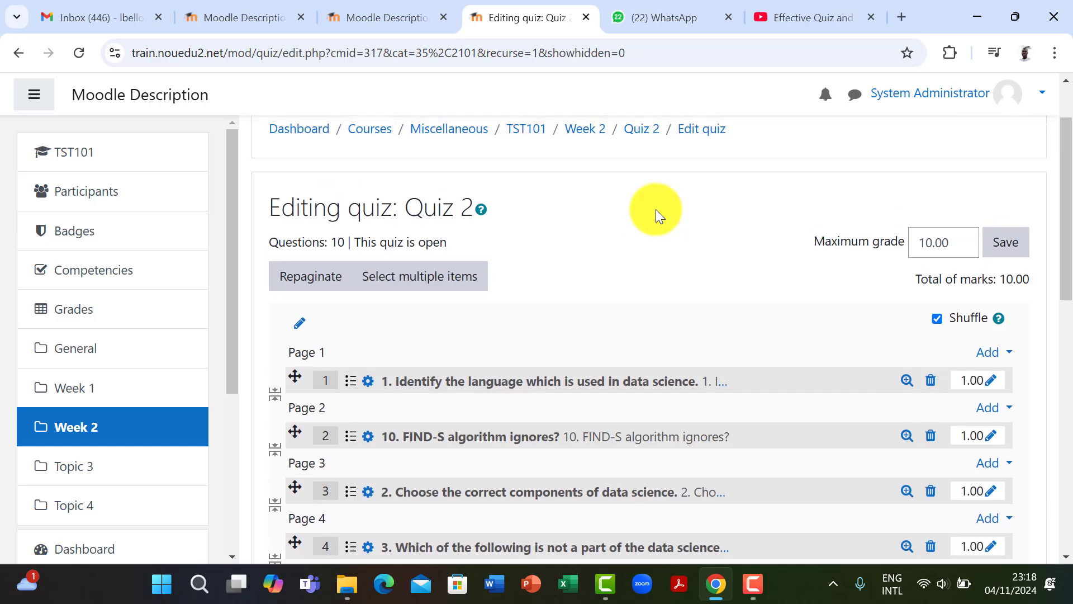
scroll(655, 209, "up", 2)
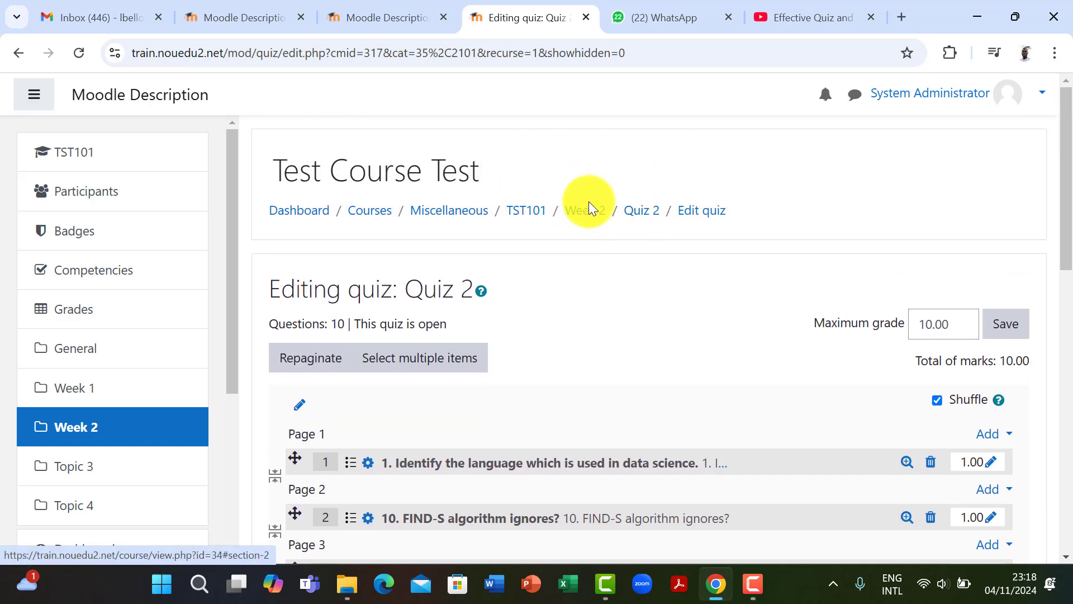
left_click(647, 218)
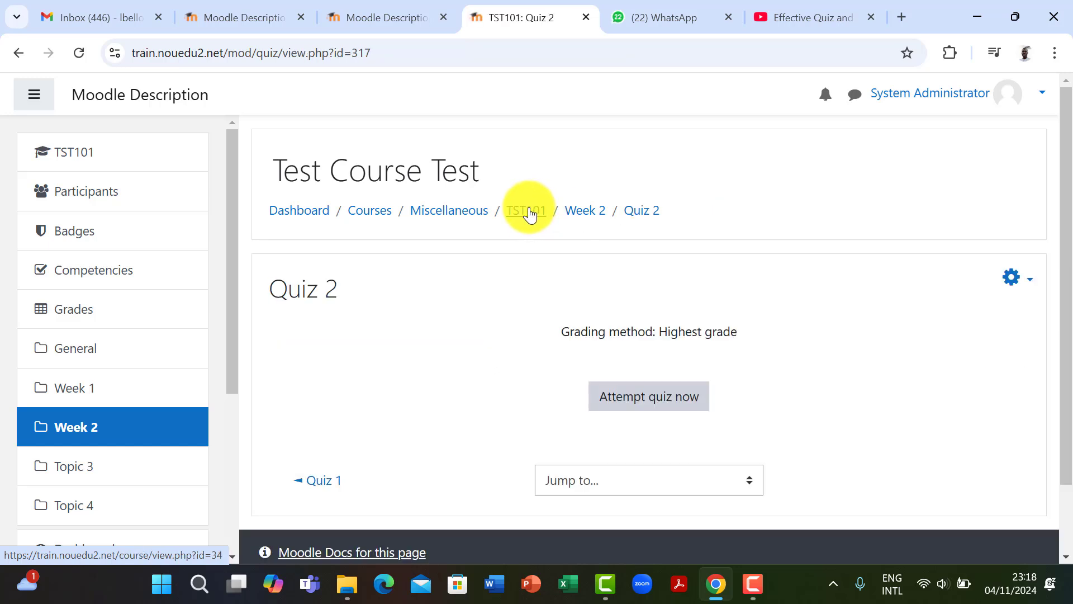
Reopen Quiz 2 from Week 2 of the TST101 course page and start a quiz attempt.
left_click(529, 211)
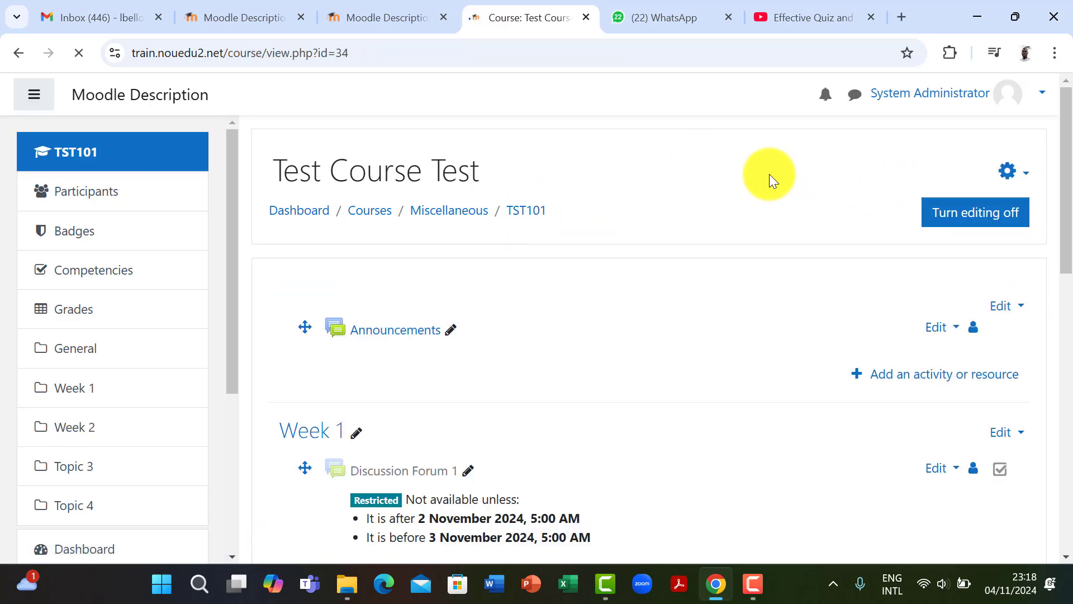
scroll(769, 174, "down", 1)
scroll(769, 173, "down", 9)
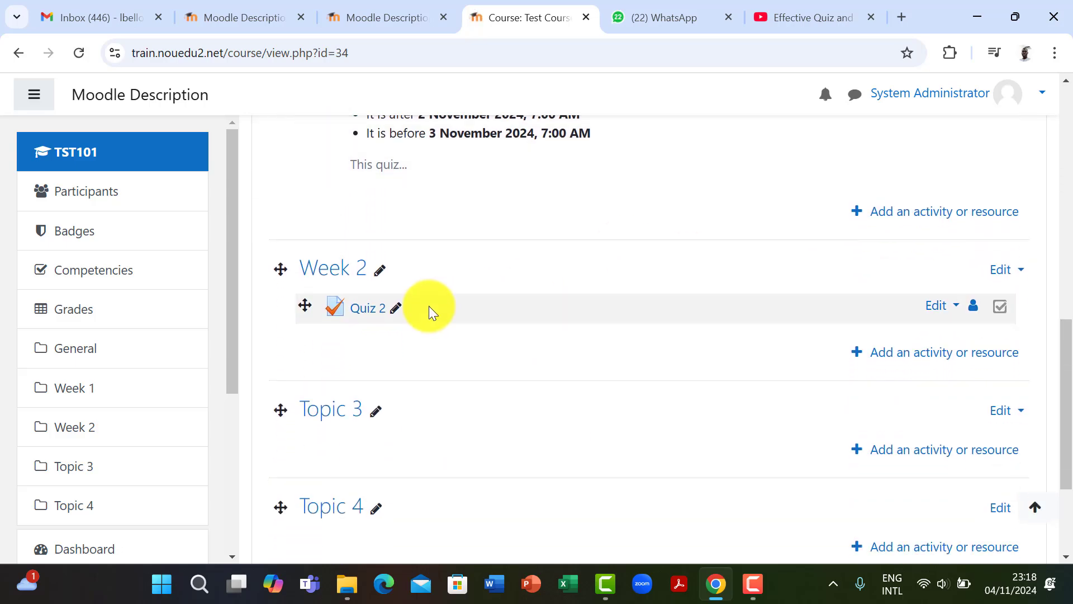
left_click(369, 309)
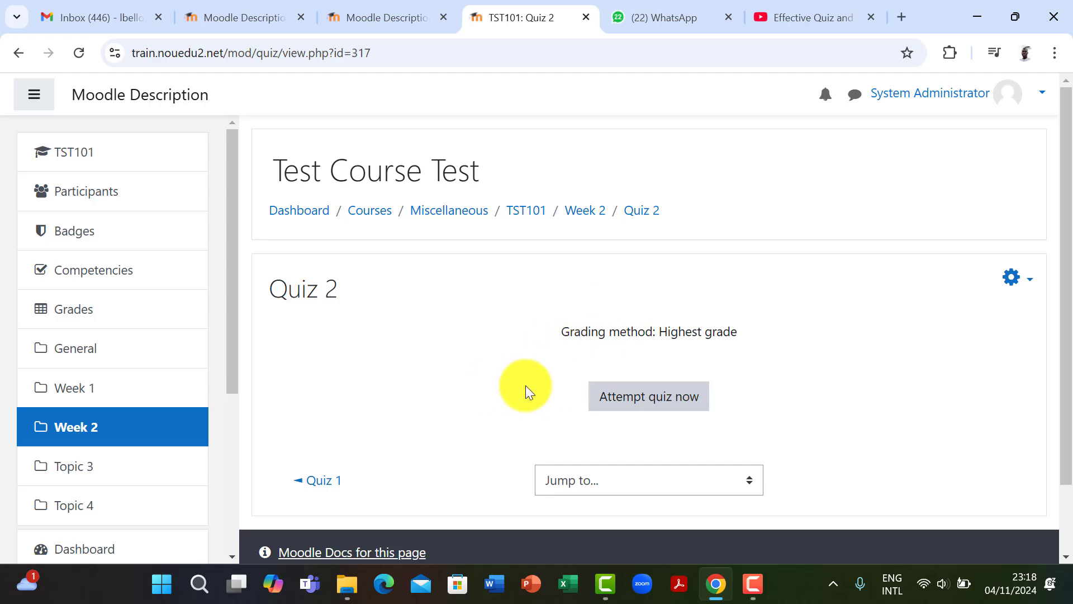
left_click(643, 398)
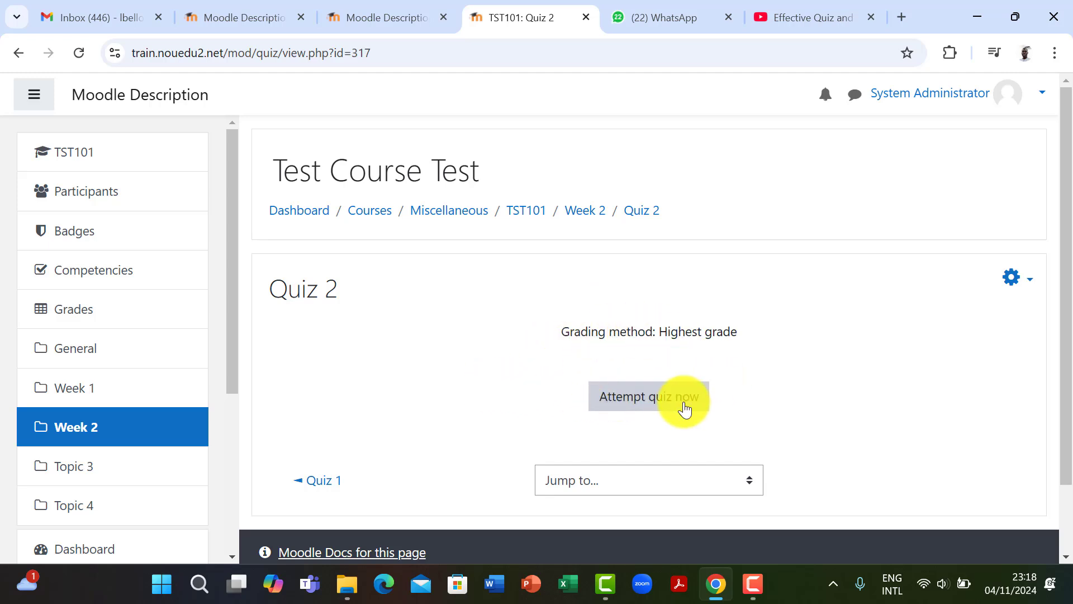
left_click(649, 402)
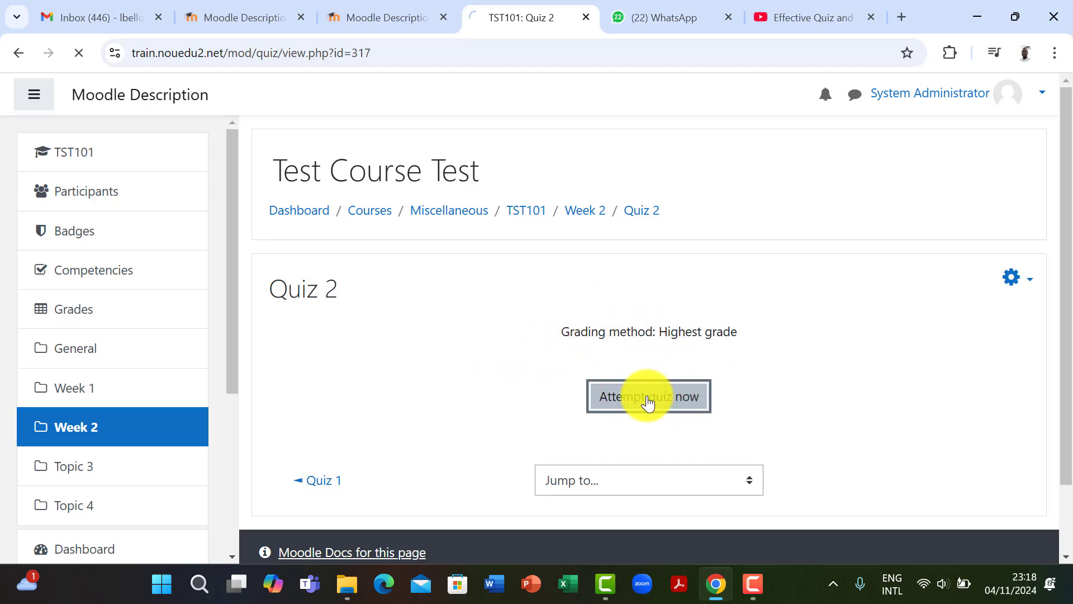